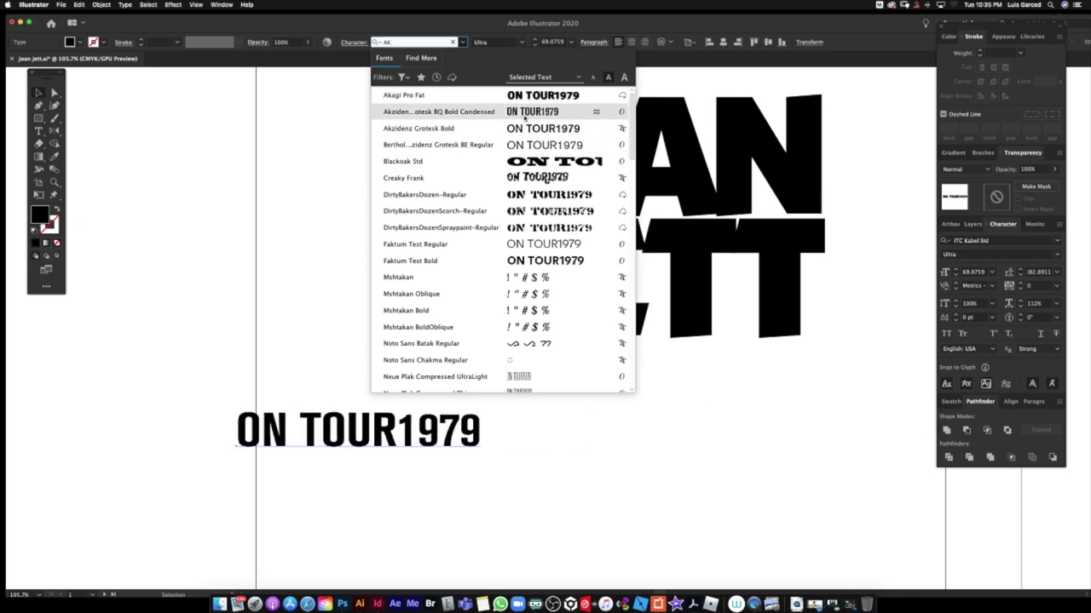
- Set the ON TOUR 1979 line in Franklin Gothic after first trying Akzidenz Grotesk Bold
text(AKZ)
click(541, 112)
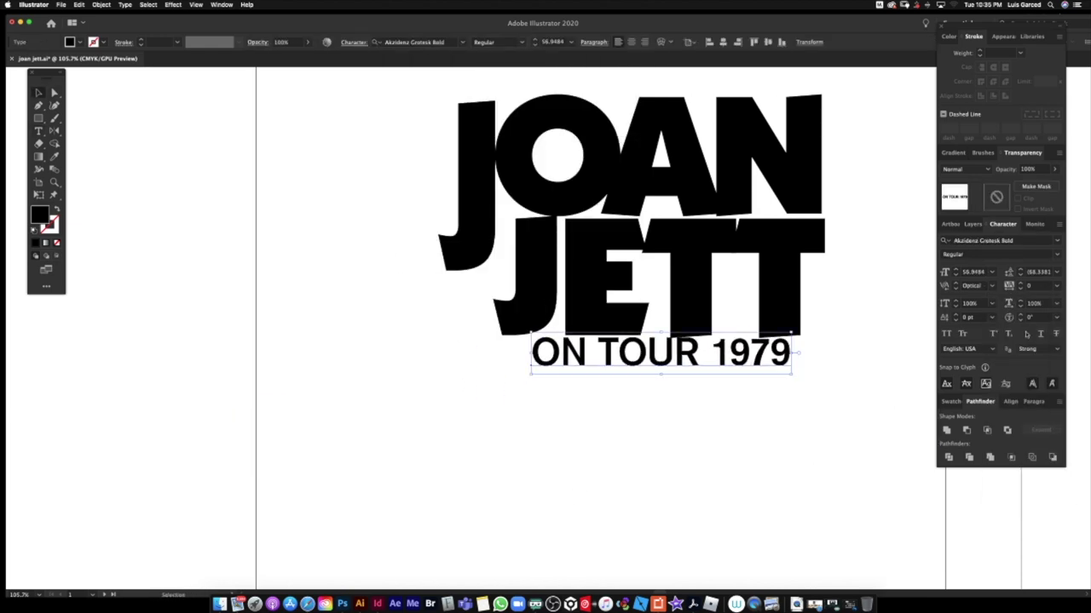
click(416, 42)
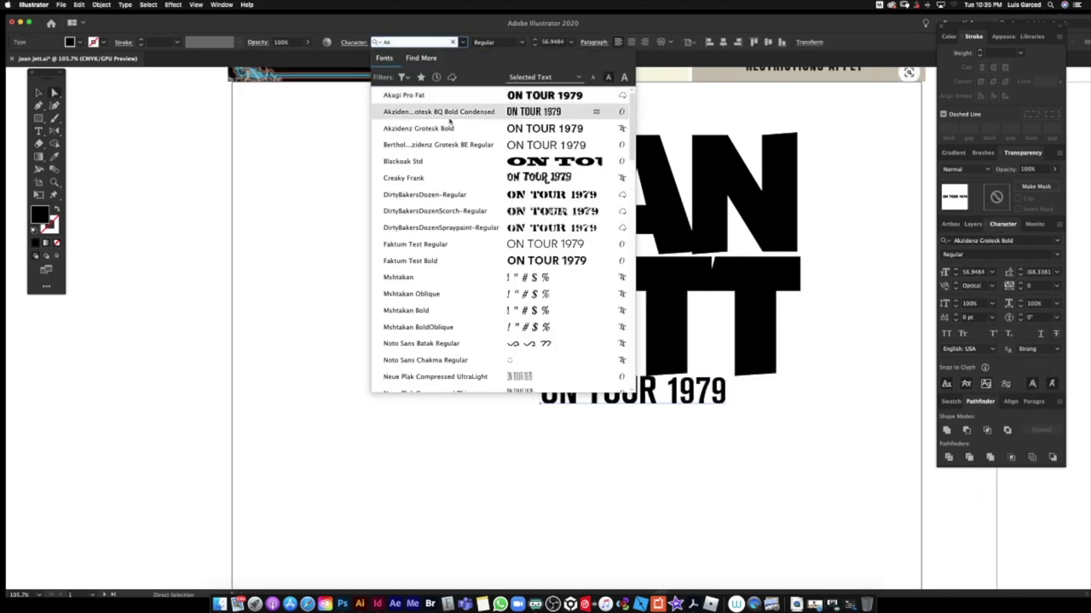
text(FRANKLIN)
key(Return)
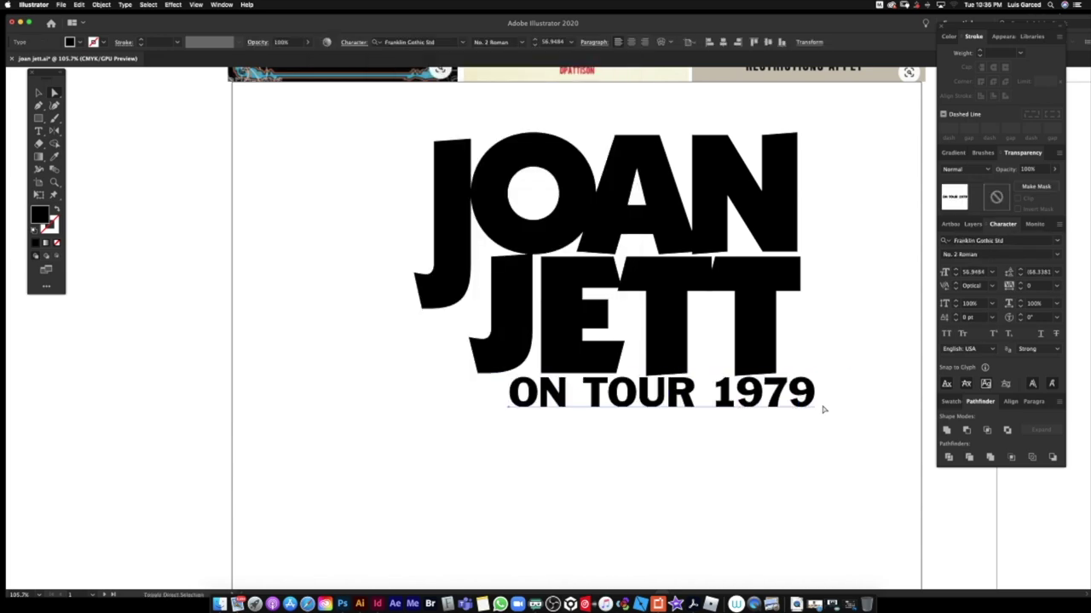
scroll(823, 409, down, 3)
scroll(613, 525, up, 1)
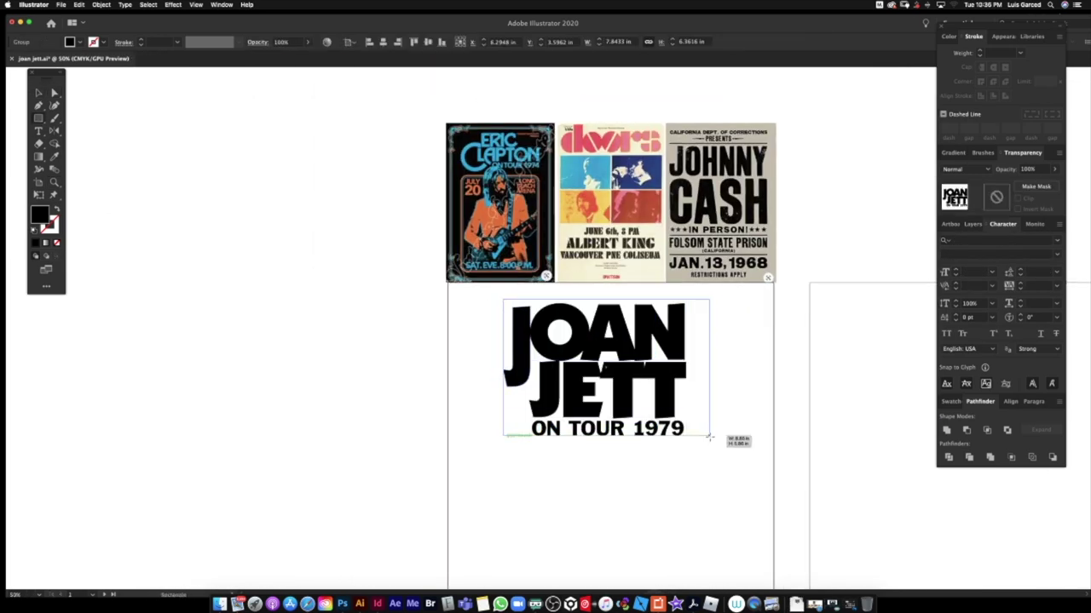
- Place the guitarist photo sized across the middle artboard, then bring up Photoshop
scroll(633, 358, up, 2)
scroll(633, 358, down, 3)
drag(506, 358, 506, 260)
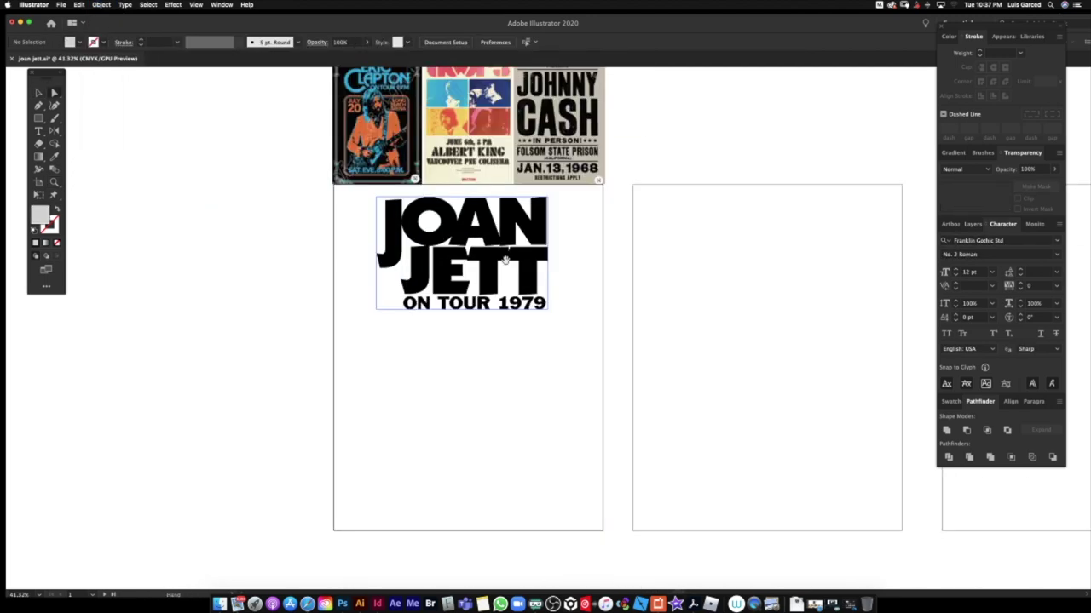
key(super+shift+p)
key(space)
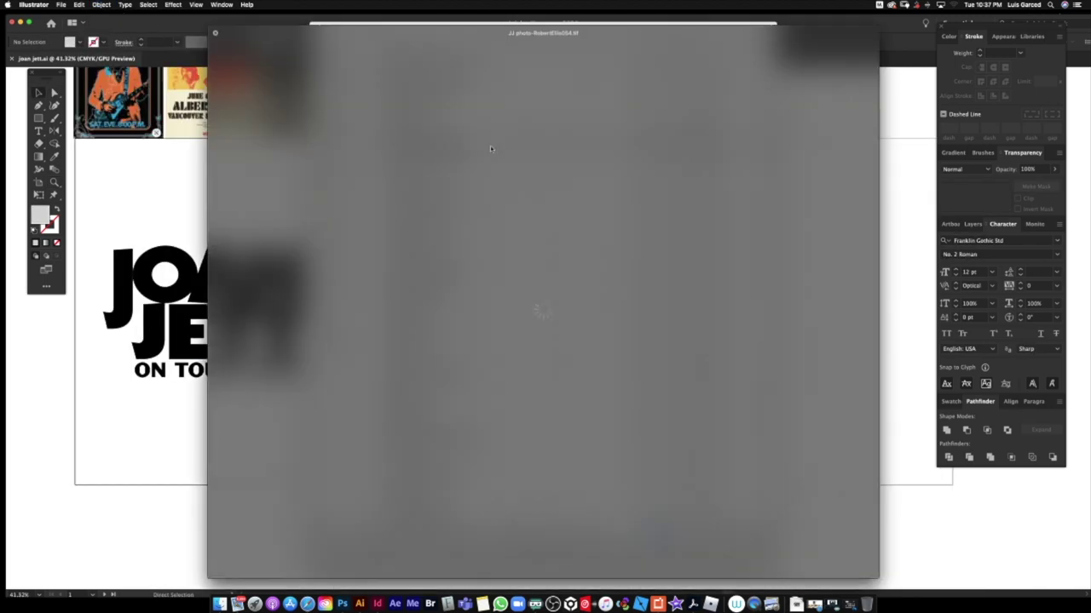
key(Return)
mouse_move(442, 488)
mouse_down()
mouse_move(690, 165)
mouse_move(630, 132)
mouse_up()
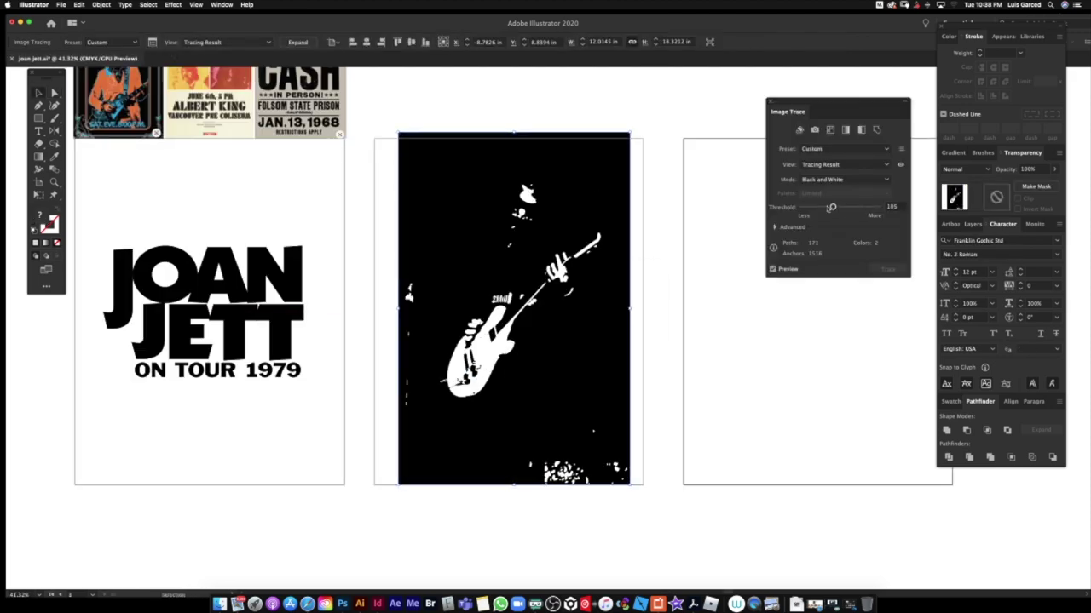
click(341, 596)
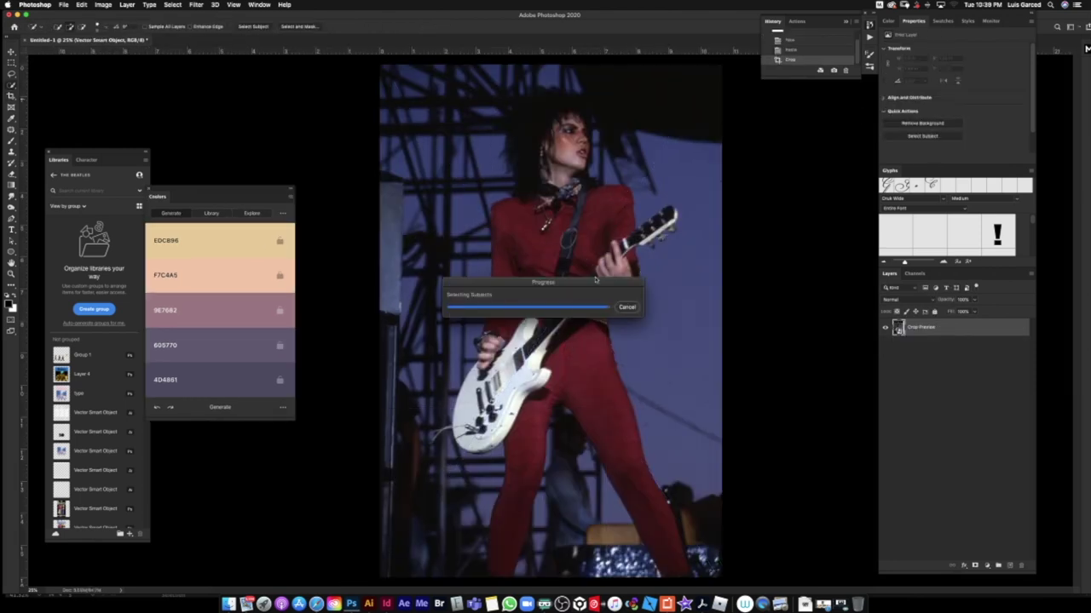
drag(584, 115, 558, 109)
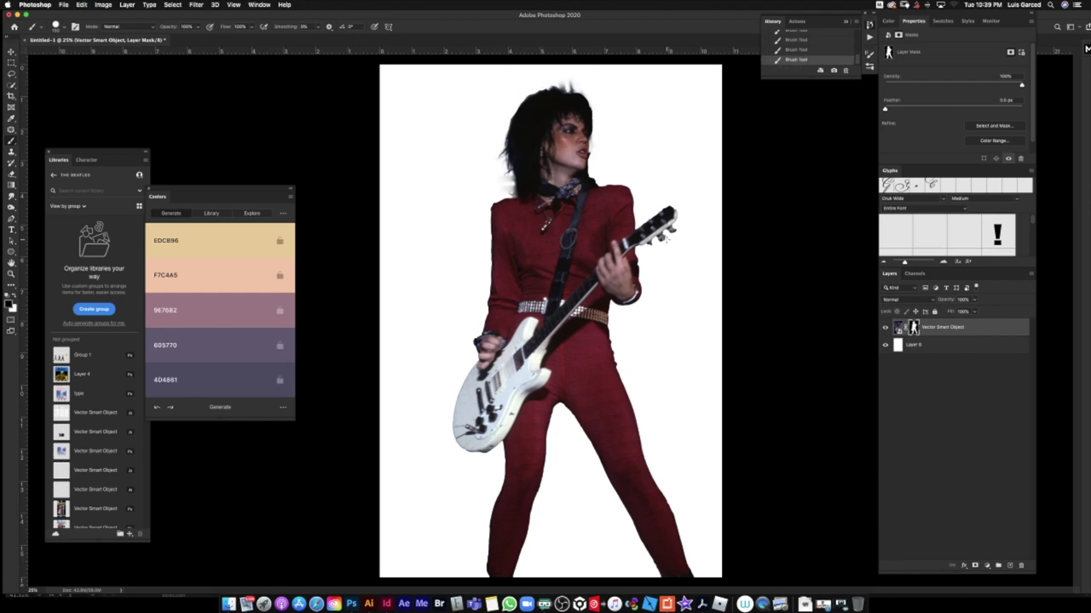
text(JOAN GUIT)
key(Return)
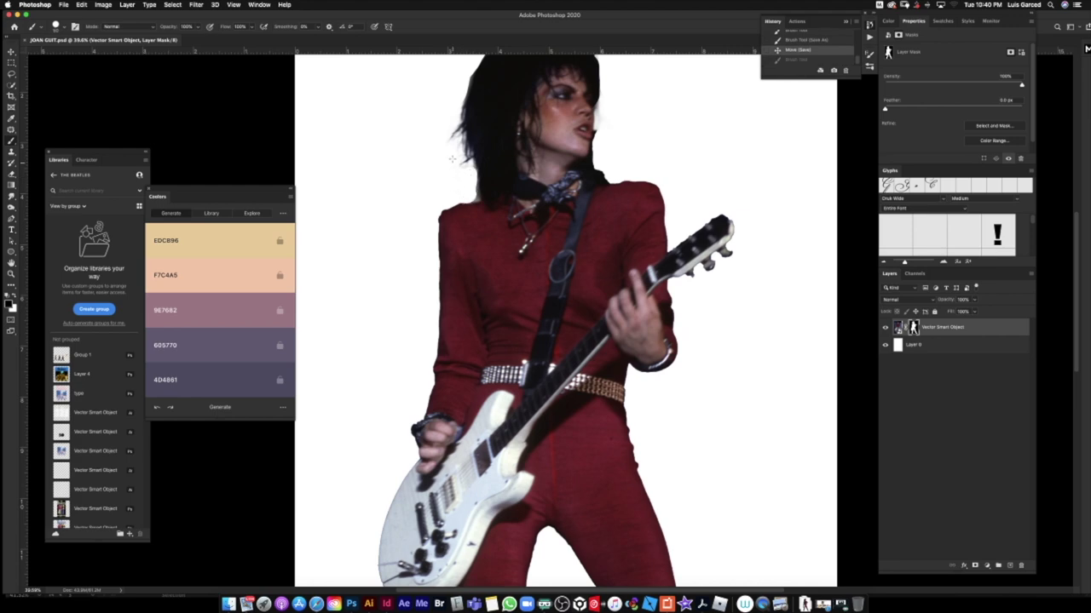
click(104, 4)
click(213, 47)
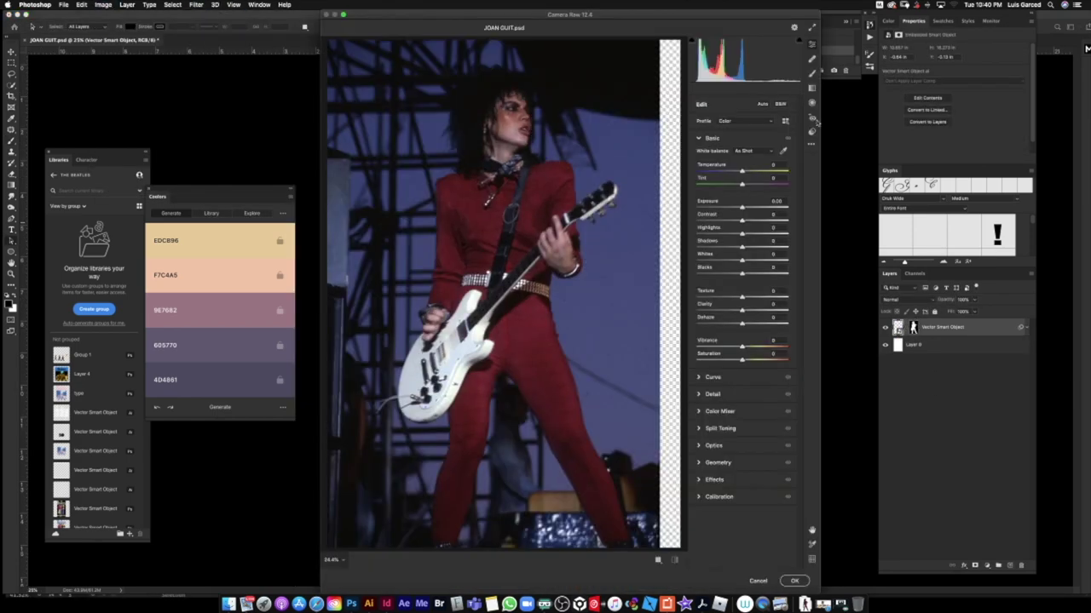
- Make the guitarist black and white with a Camera Raw preset and Grain texture, then return to Illustrator
click(728, 329)
key(Return)
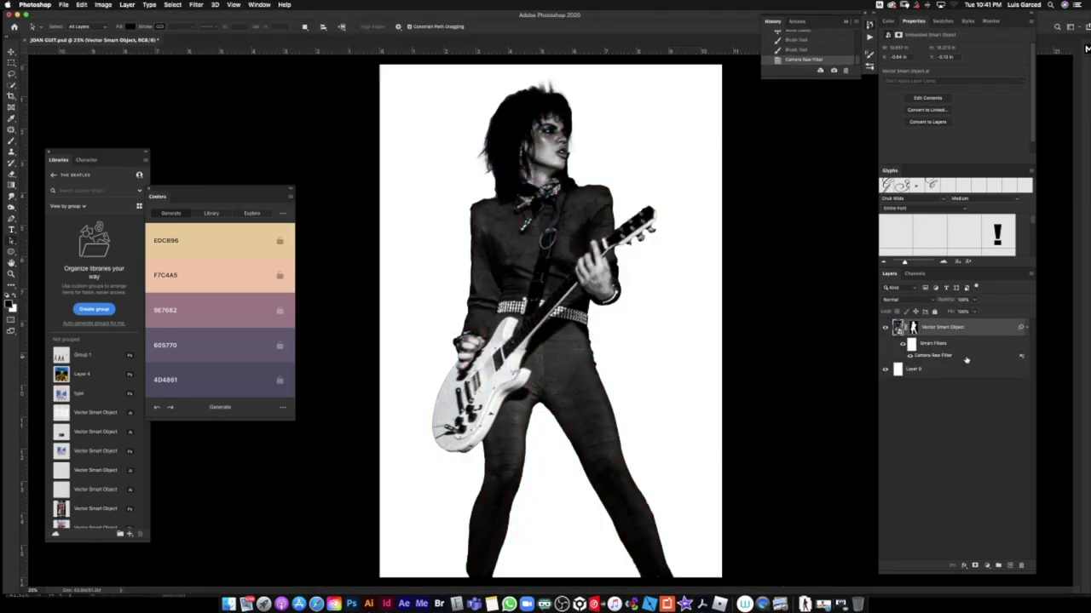
click(195, 4)
click(218, 53)
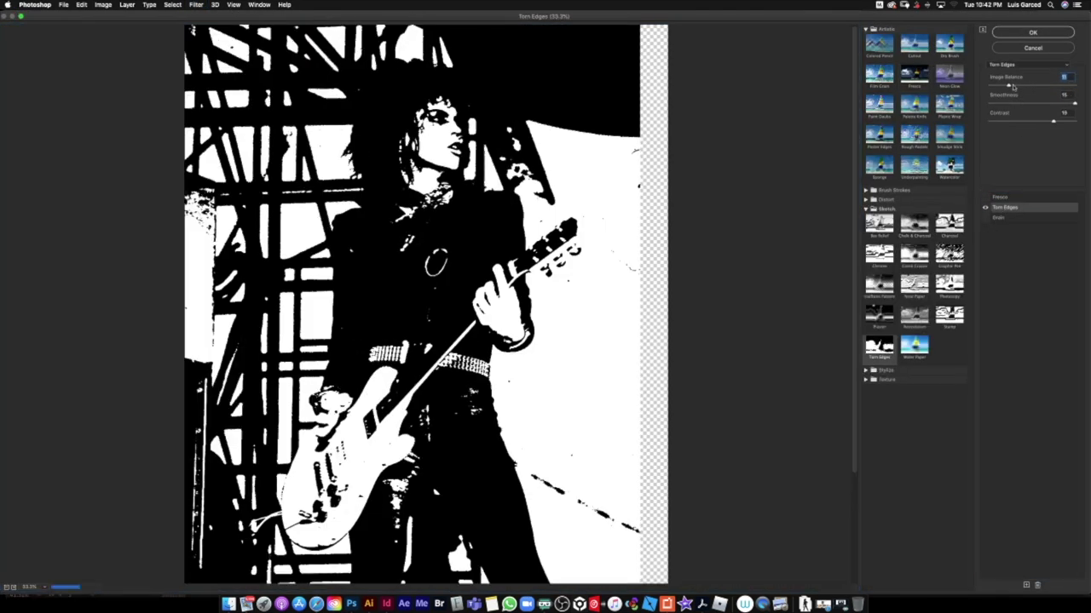
click(1032, 33)
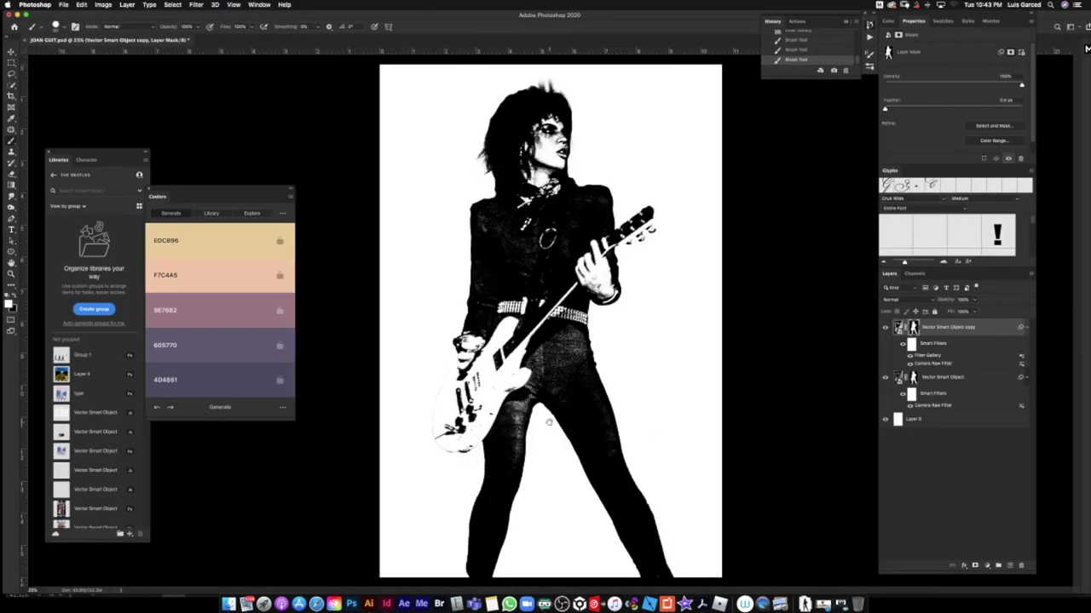
drag(552, 144, 474, 331)
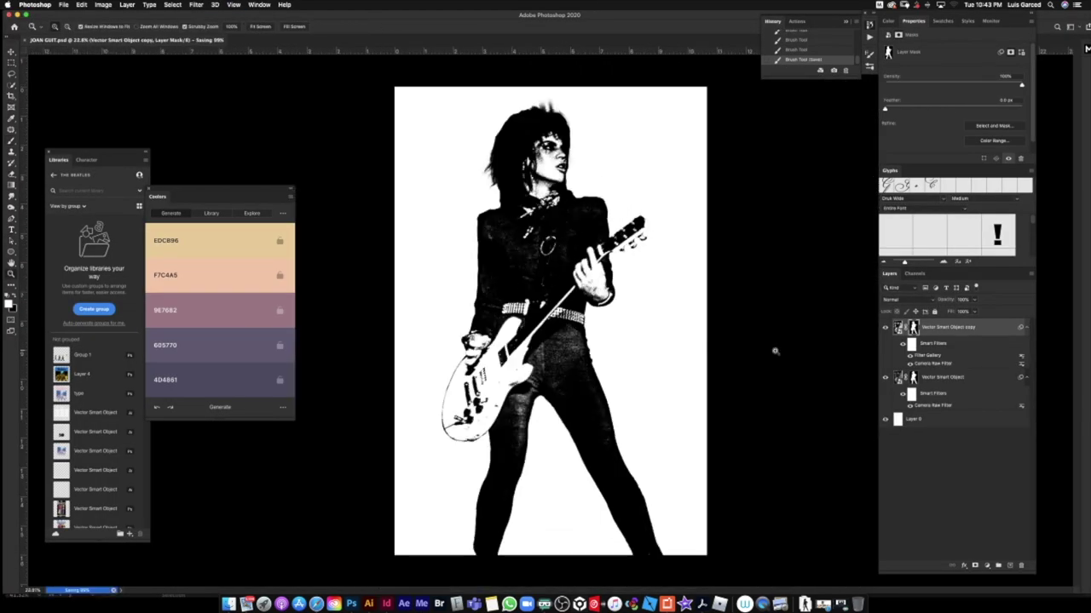
click(414, 592)
scroll(292, 309, up, 5)
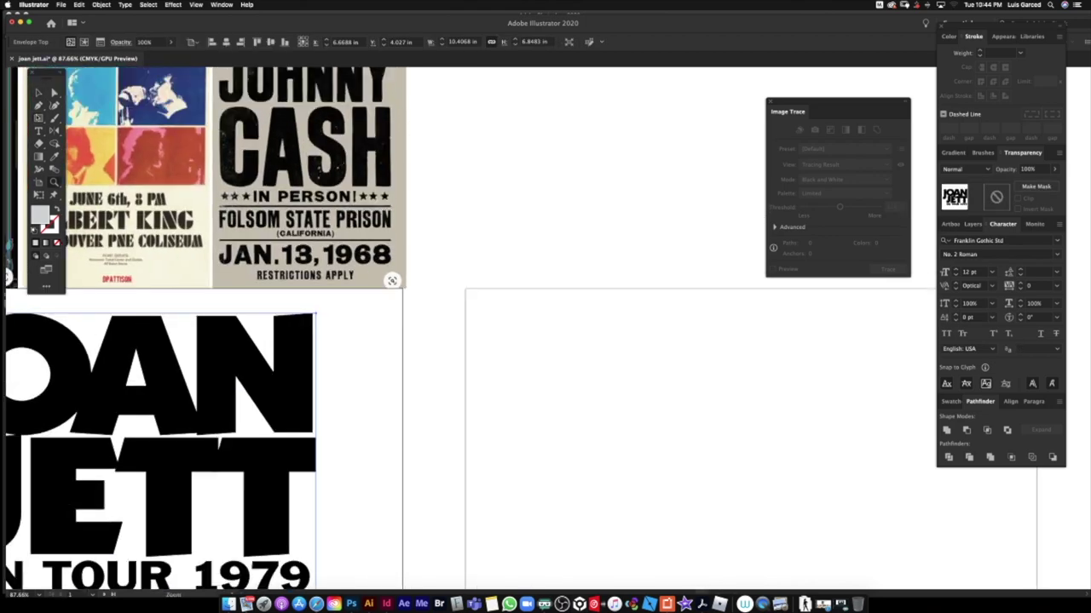
- Finish the VANCOUVER PNE COLISEUM and LIVE lines and paste stars to make four after LIVE
drag(758, 211, 621, 329)
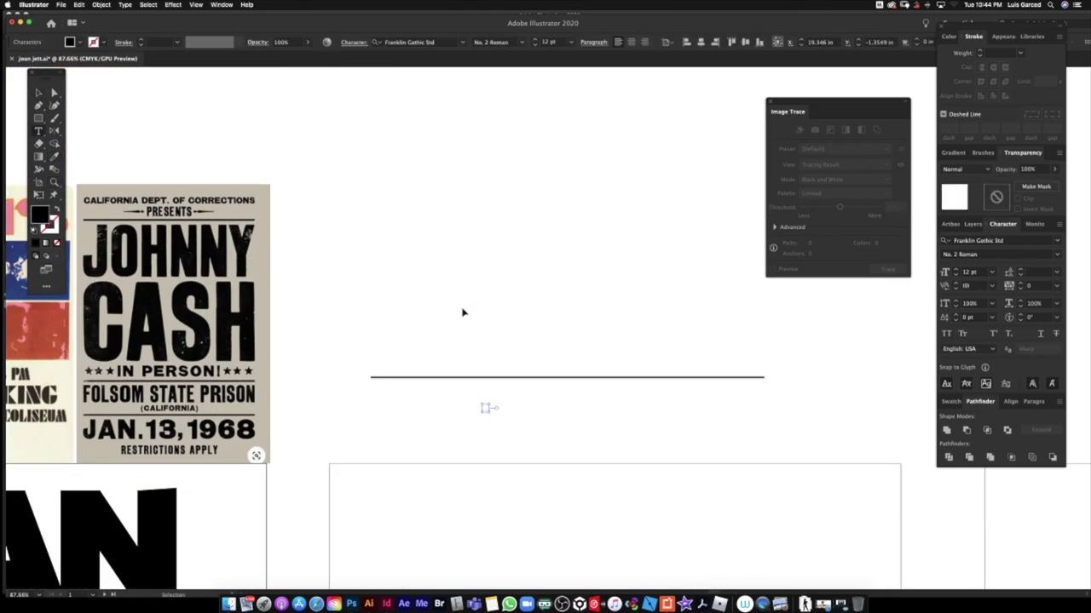
scroll(601, 401, left, 4)
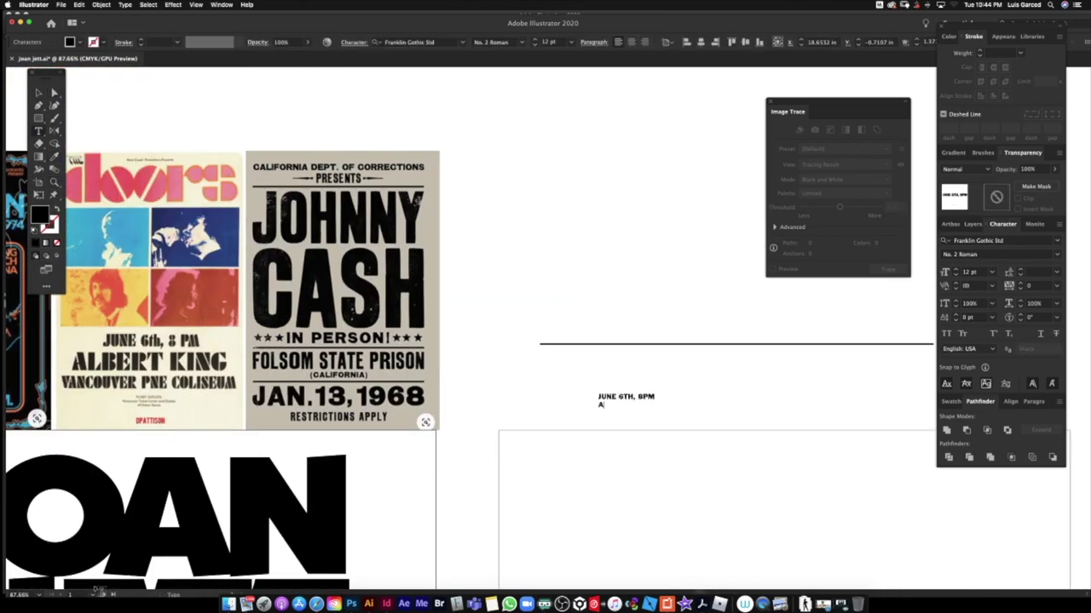
text(LISEUM)
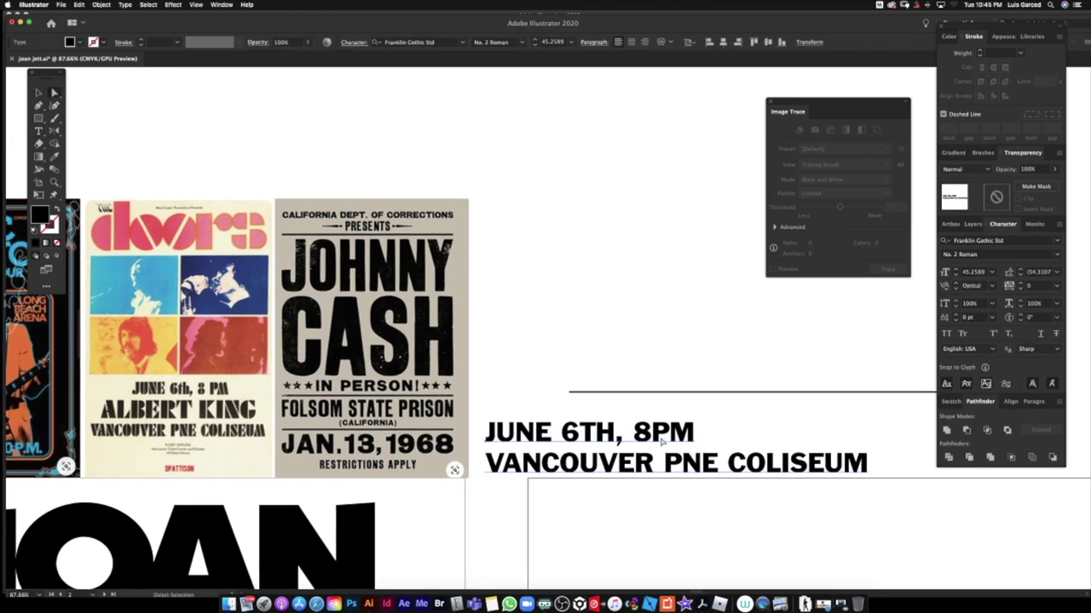
text(LIVE)
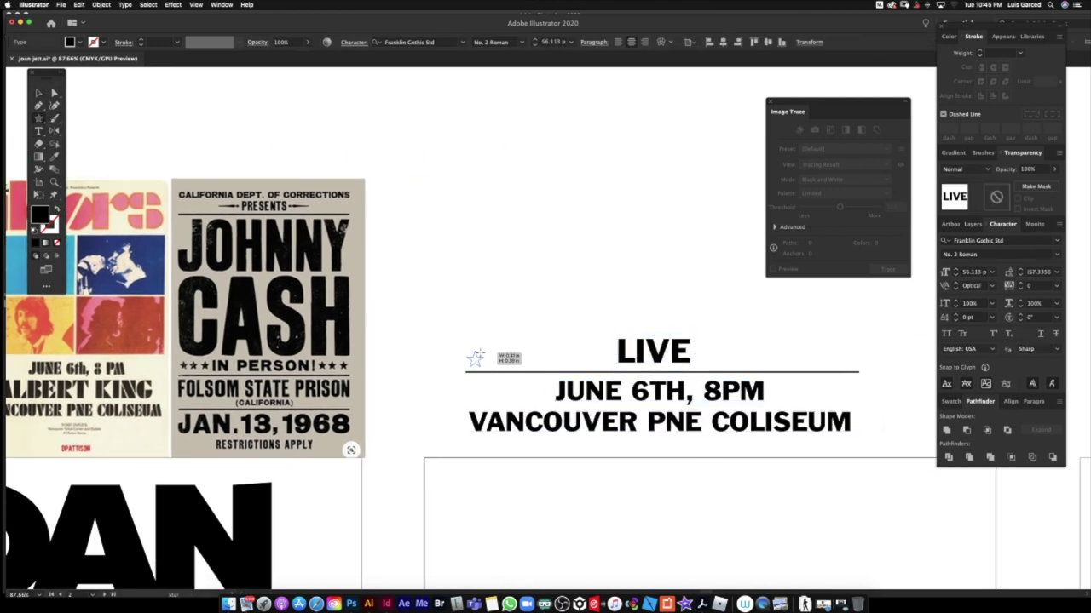
key(super+v)
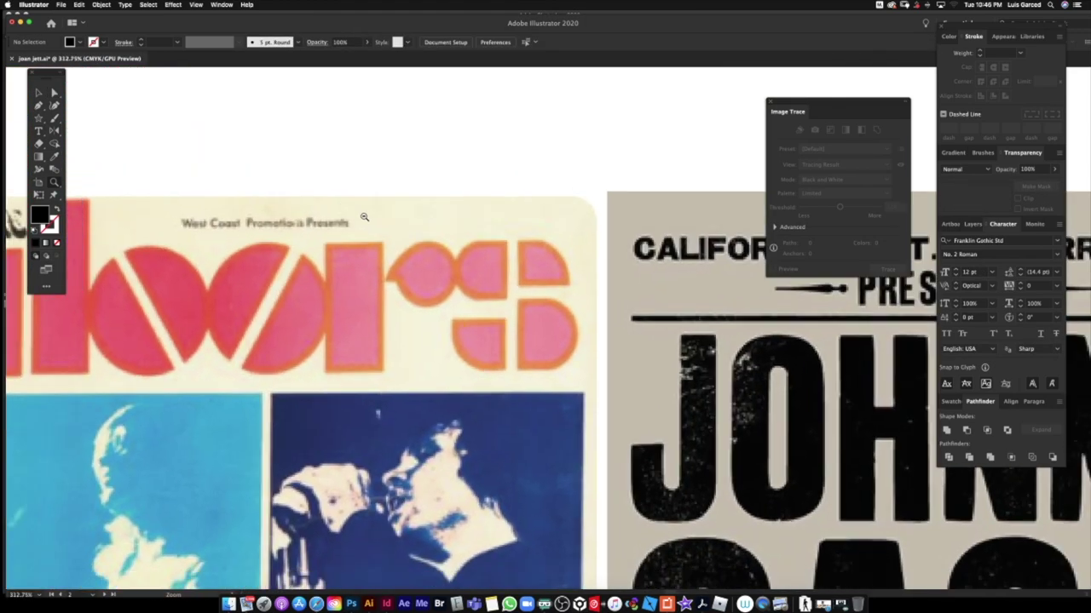
scroll(658, 440, down, 3)
scroll(660, 441, up, 2)
drag(686, 456, 563, 459)
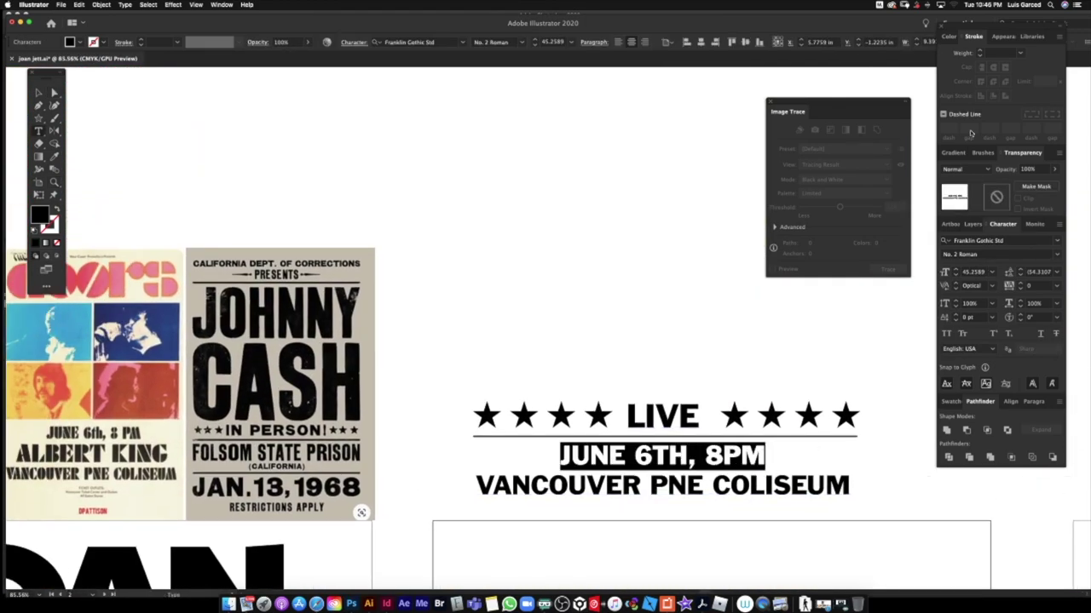
- Enlarge the JUNE 6TH, 8PM line and add an (ASFDASF) placeholder line below the venue
key(super+shift+period)
key(super+shift+period)
key(super+shift+period)
key(Escape)
scroll(835, 503, up, 2)
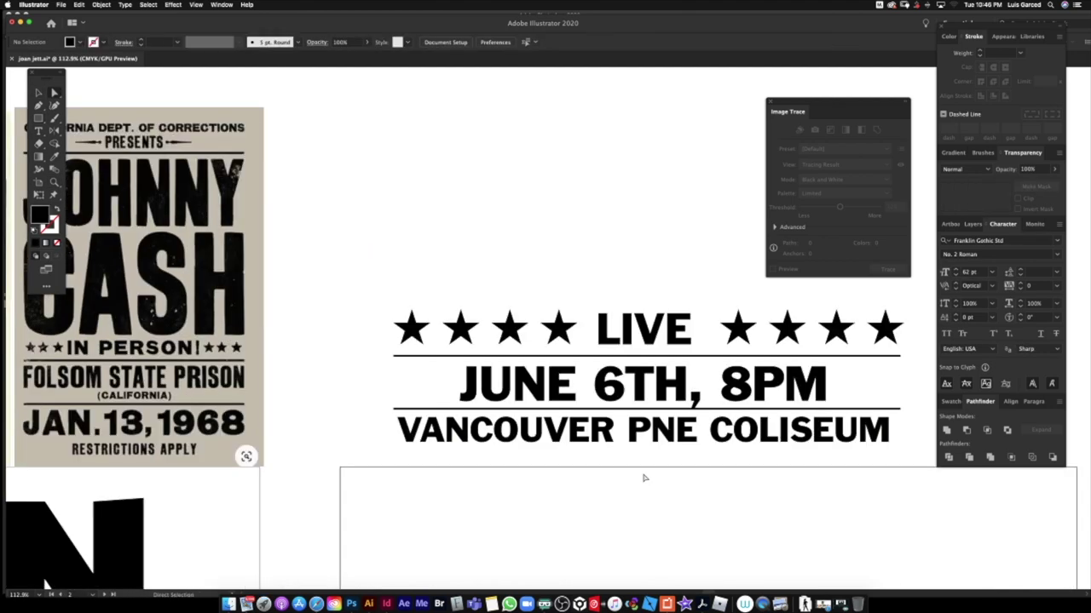
click(642, 477)
text((ASFDASF)
key(Escape)
scroll(628, 287, up, 2)
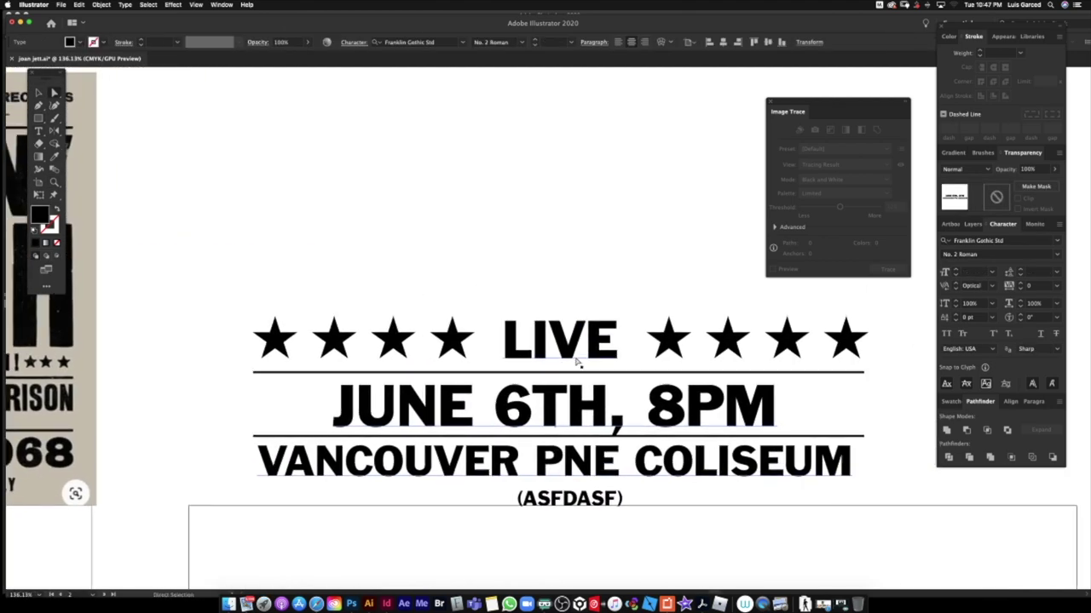
- Enlarge the date line further and set TH and PM in small caps
key(super+shift+period)
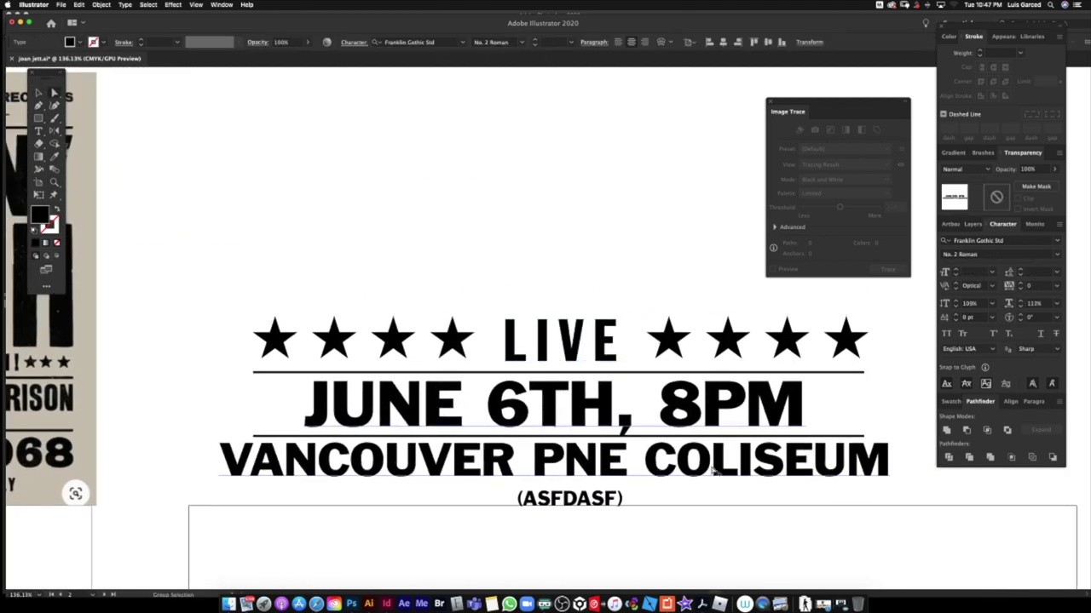
key(Escape)
key(super+shift+h)
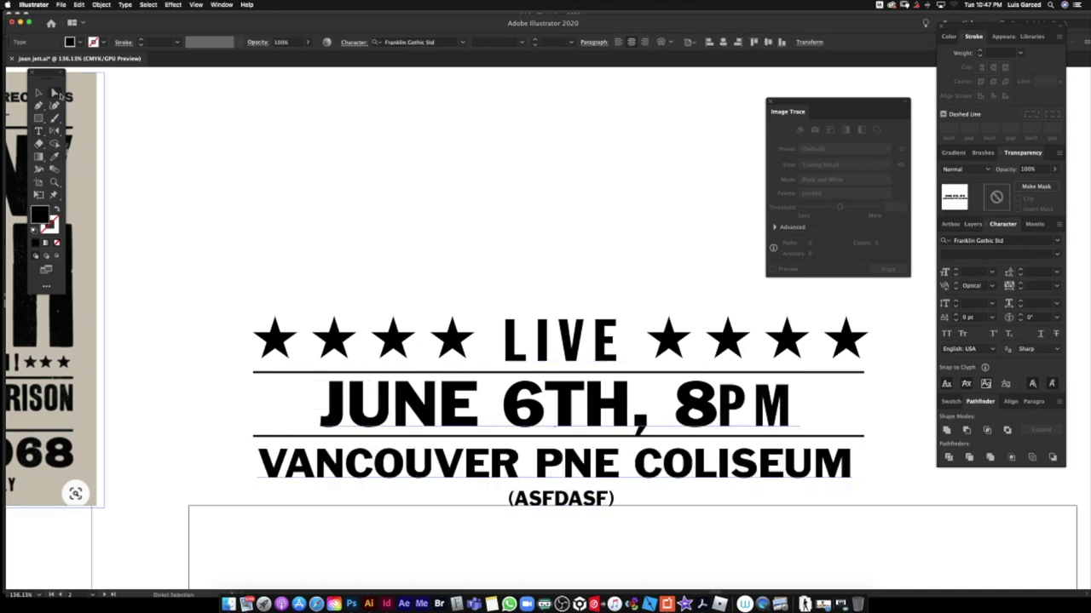
key(super+minus)
drag(572, 341, 630, 341)
key(super+shift+h)
key(super+minus)
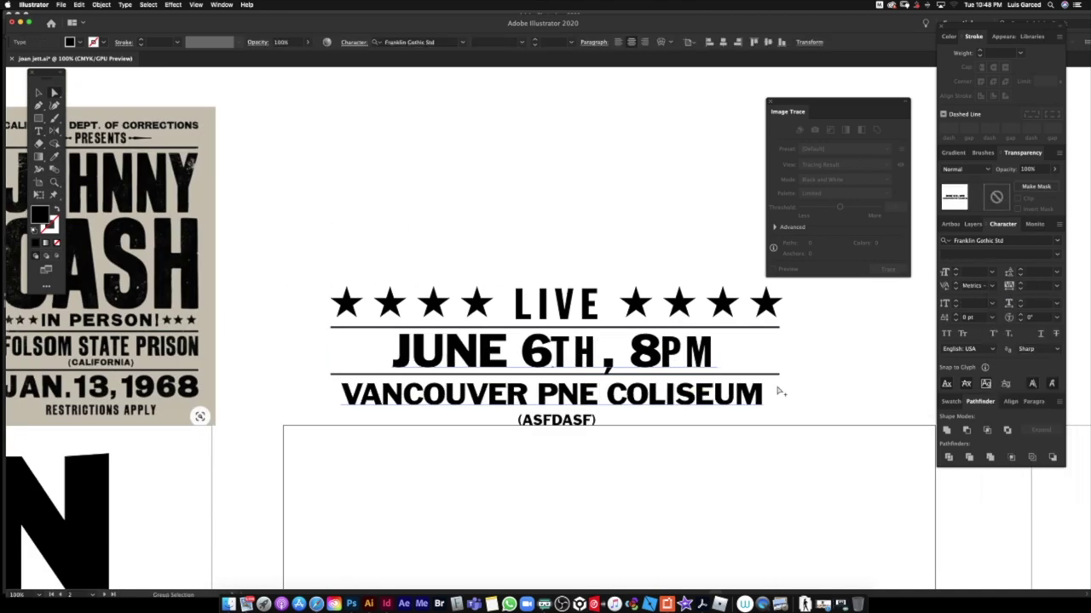
- Add ! after LIVE and place the copied stars beside LIVE!
scroll(533, 362, up, 3)
scroll(512, 391, down, 3)
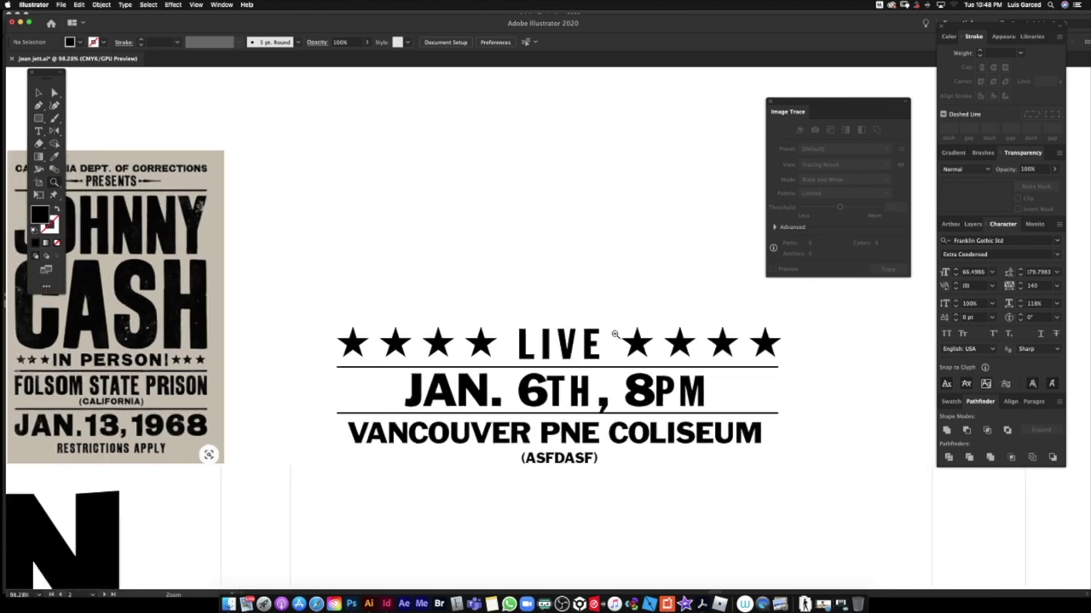
scroll(614, 358, up, 2)
text(!)
key(Escape)
click(701, 362)
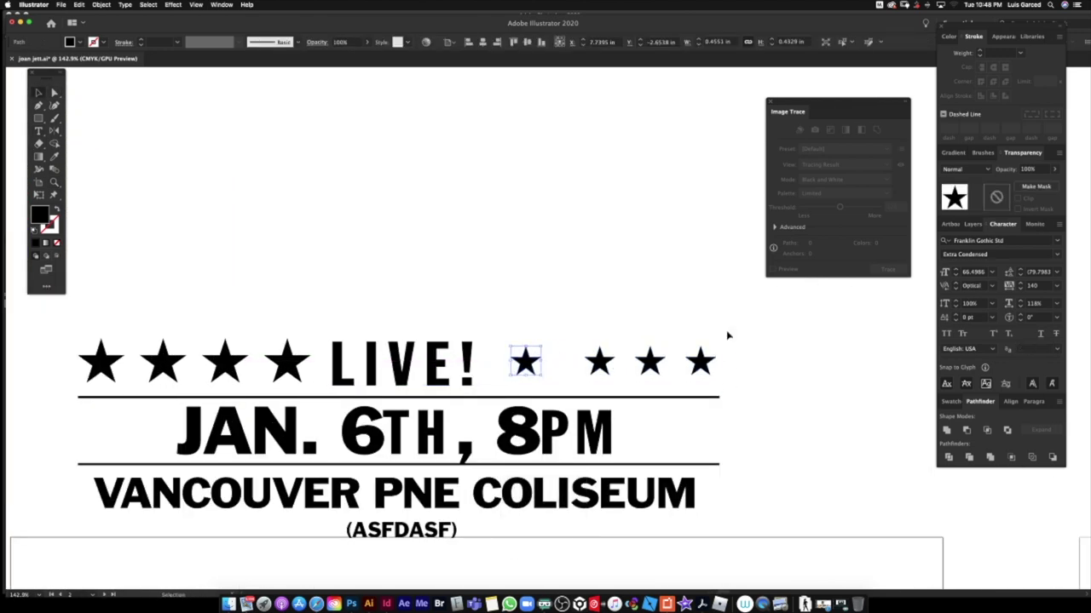
drag(528, 361, 97, 361)
scroll(571, 370, up, 1)
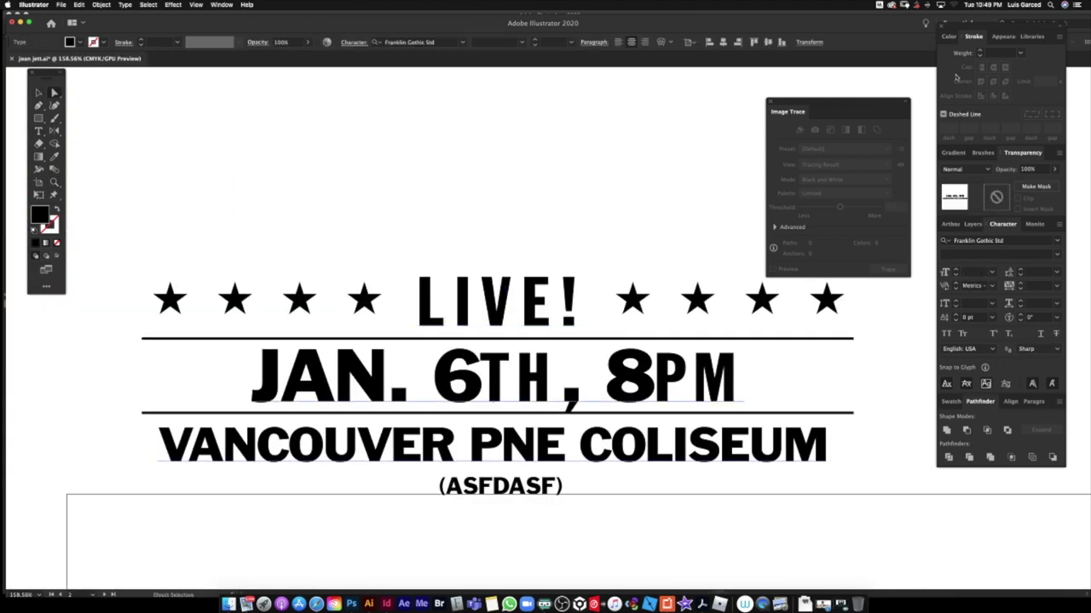
- Restyle LIVE! in the wider Franklin Gothic No. 2 Roman and finish the sideways exclamation pin ornament
double_click(268, 391)
key(ctrl+z)
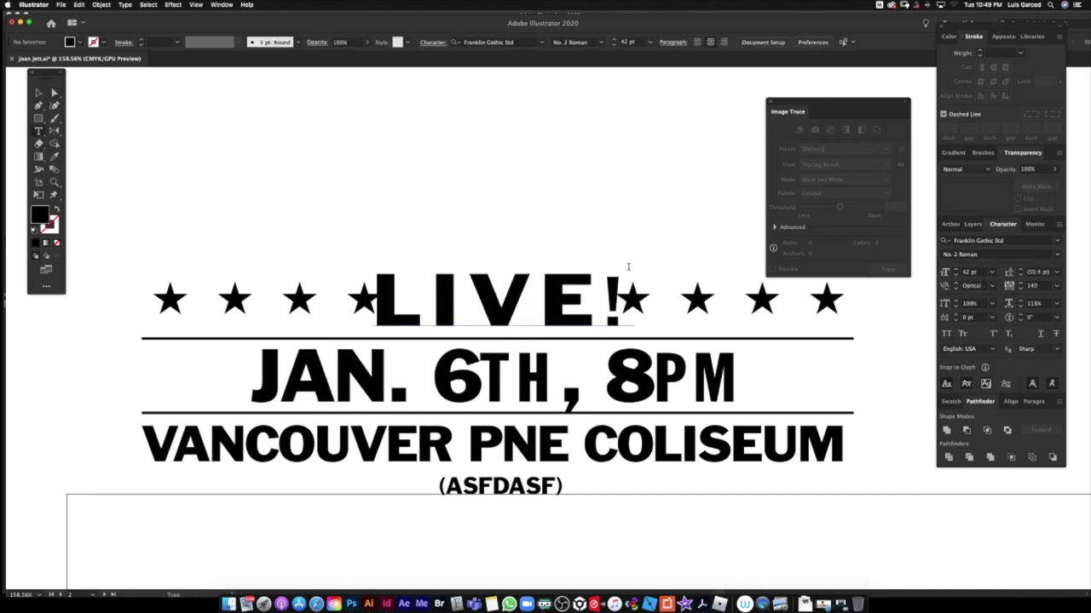
scroll(622, 268, down, 2)
scroll(596, 323, up, 1)
scroll(546, 364, up, 3)
scroll(546, 365, up, 1)
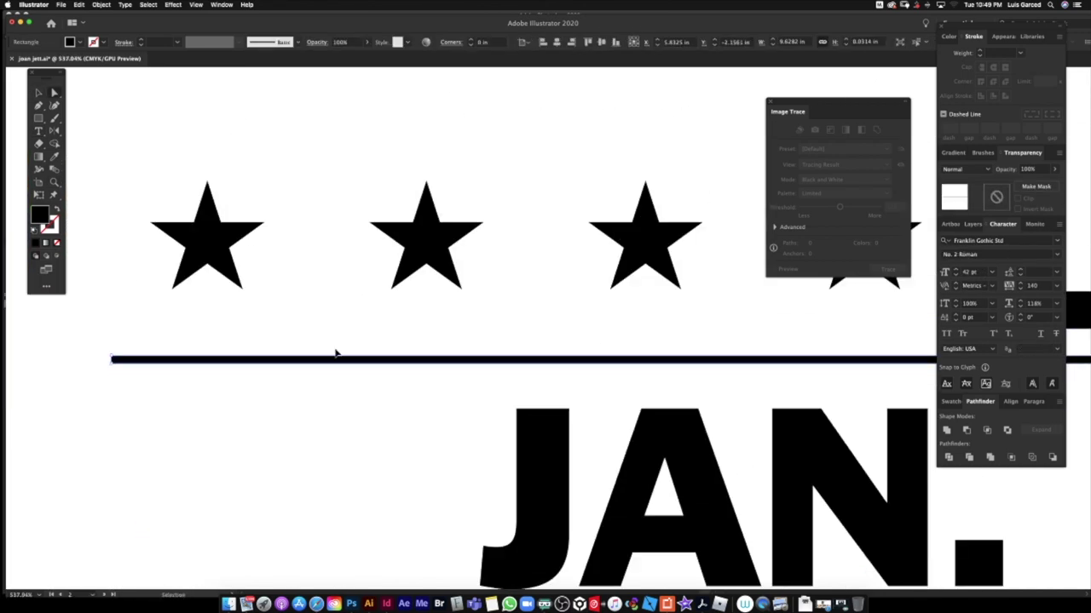
scroll(312, 360, down, 2)
scroll(682, 299, down, 4)
scroll(631, 460, up, 3)
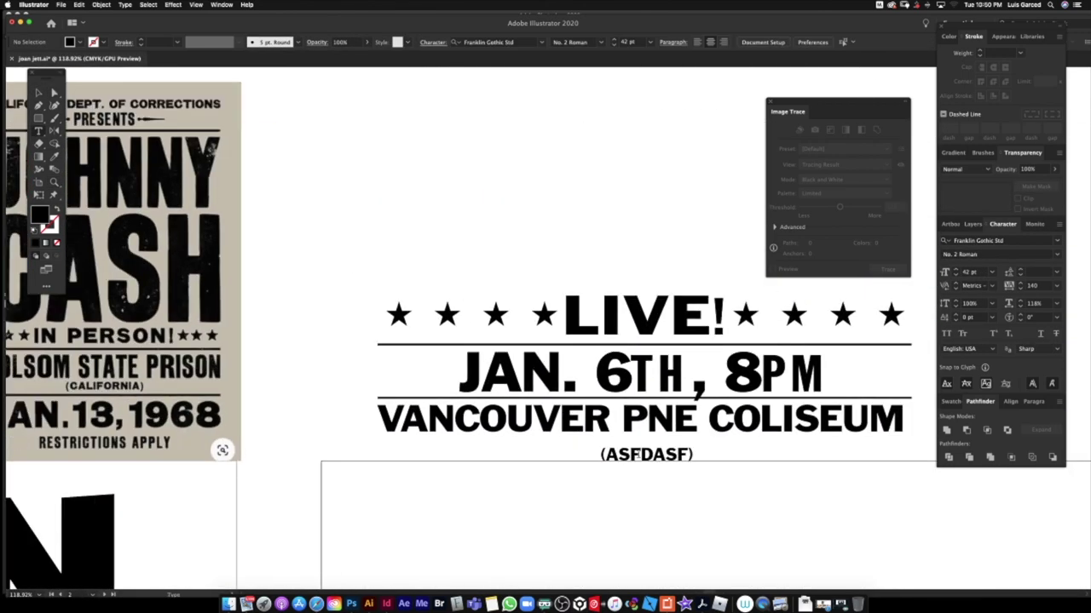
scroll(145, 110, up, 3)
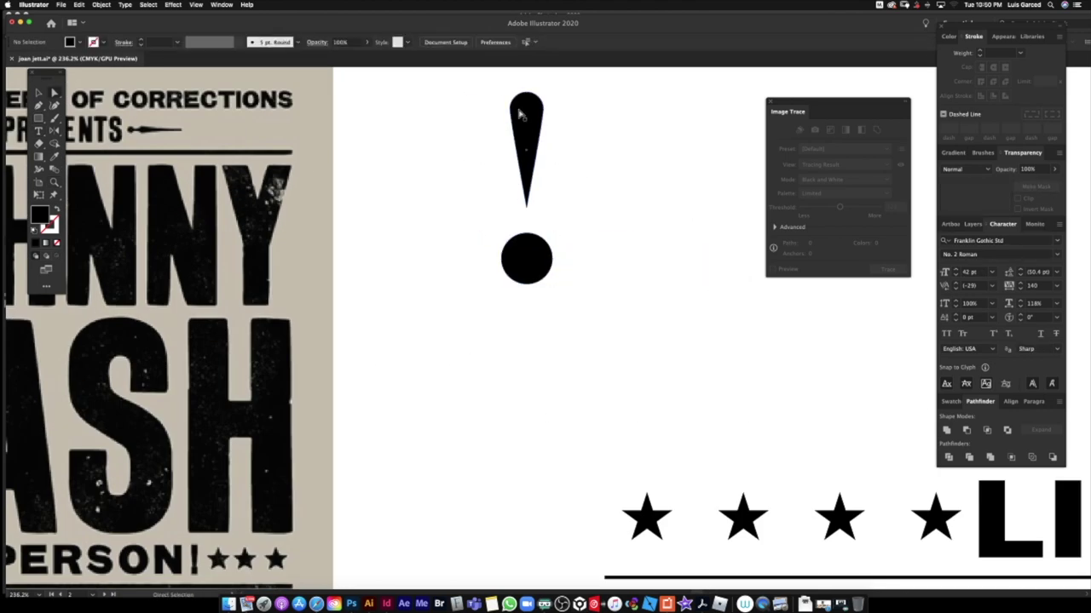
click(490, 296)
scroll(658, 274, right, 1)
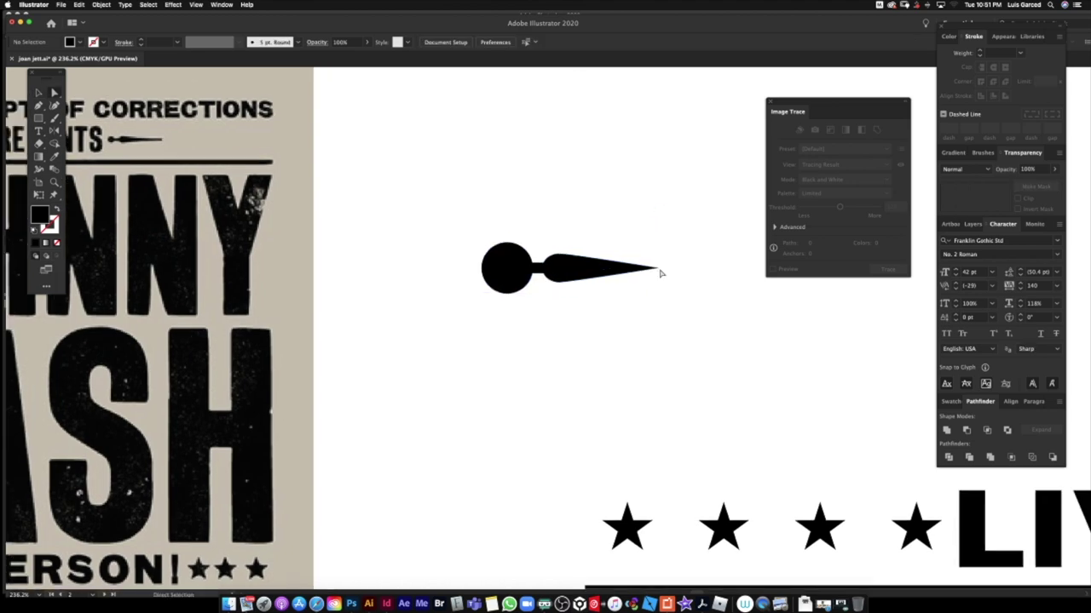
- Place the pin ornament beside PRESENTS and finish editing the text
scroll(546, 259, up, 5)
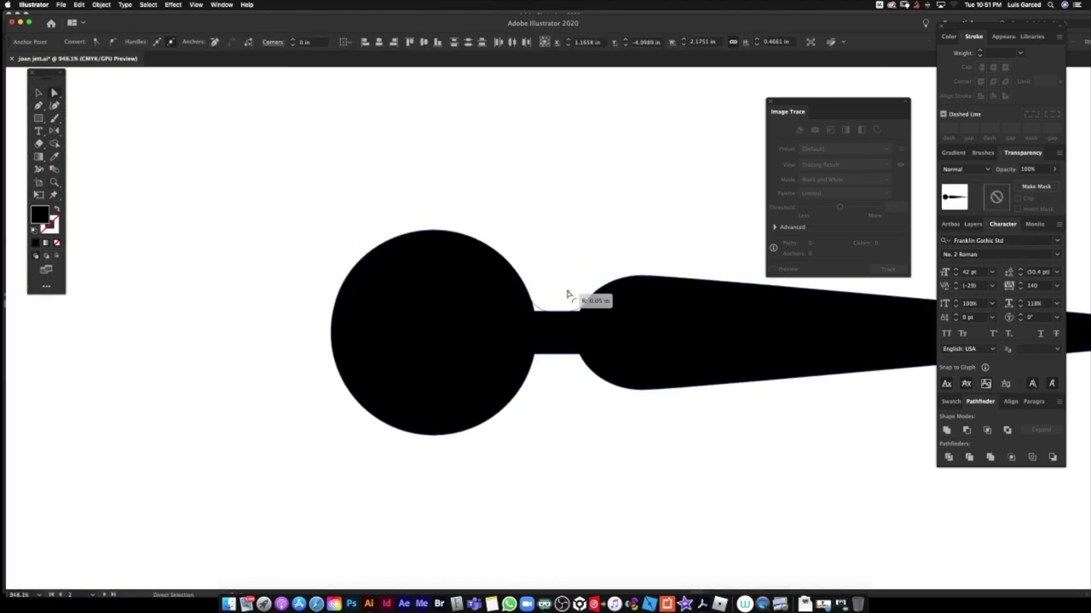
scroll(677, 347, down, 3)
scroll(471, 257, down, 5)
drag(723, 498, 723, 497)
scroll(724, 498, up, 3)
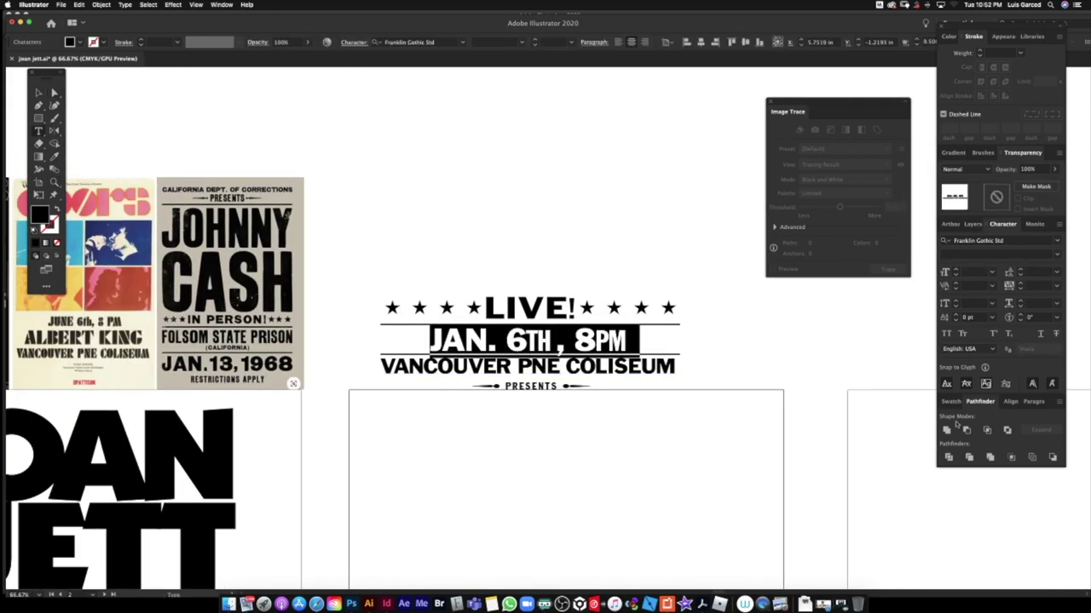
key(Escape)
- Move the LIVE! text group to the artboard bottom and turn the black rectangle into an outline
click(585, 360)
click(852, 346)
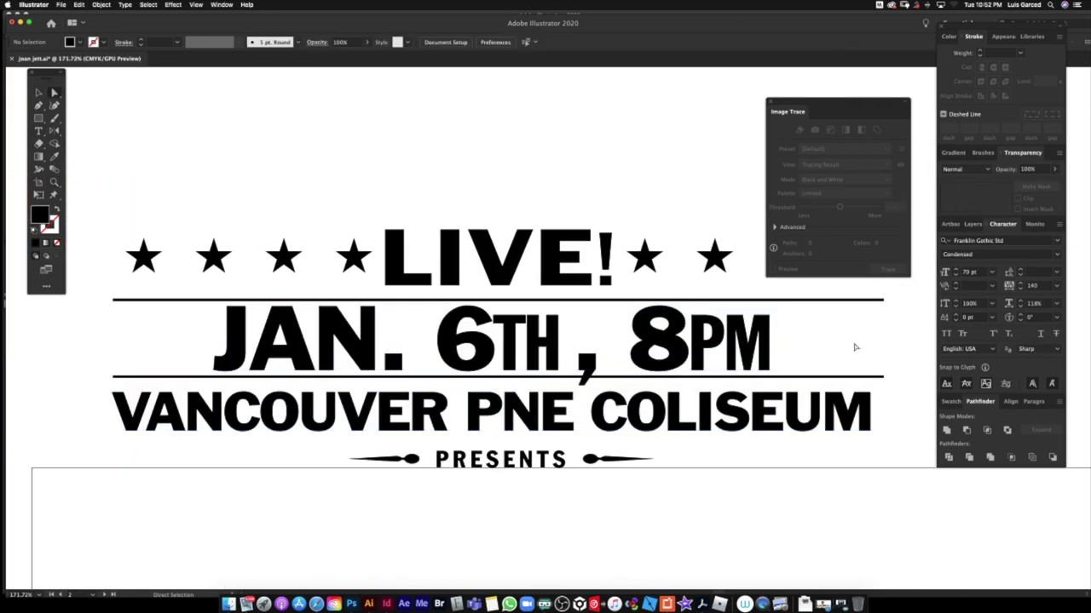
click(535, 339)
scroll(576, 196, down, 3)
drag(426, 383, 426, 456)
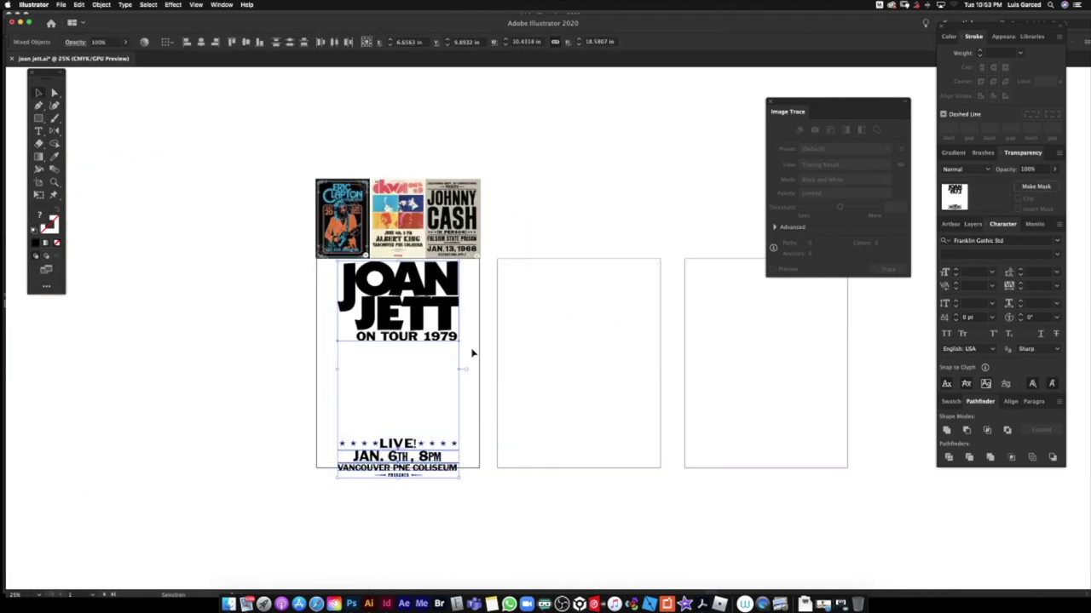
scroll(426, 456, down, 1)
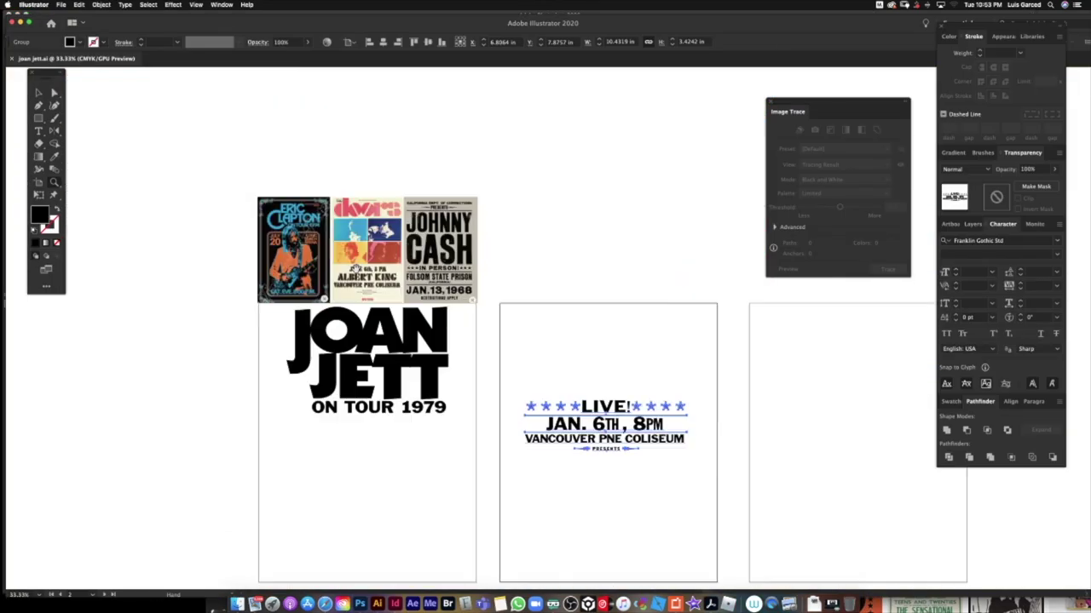
key(shift+x)
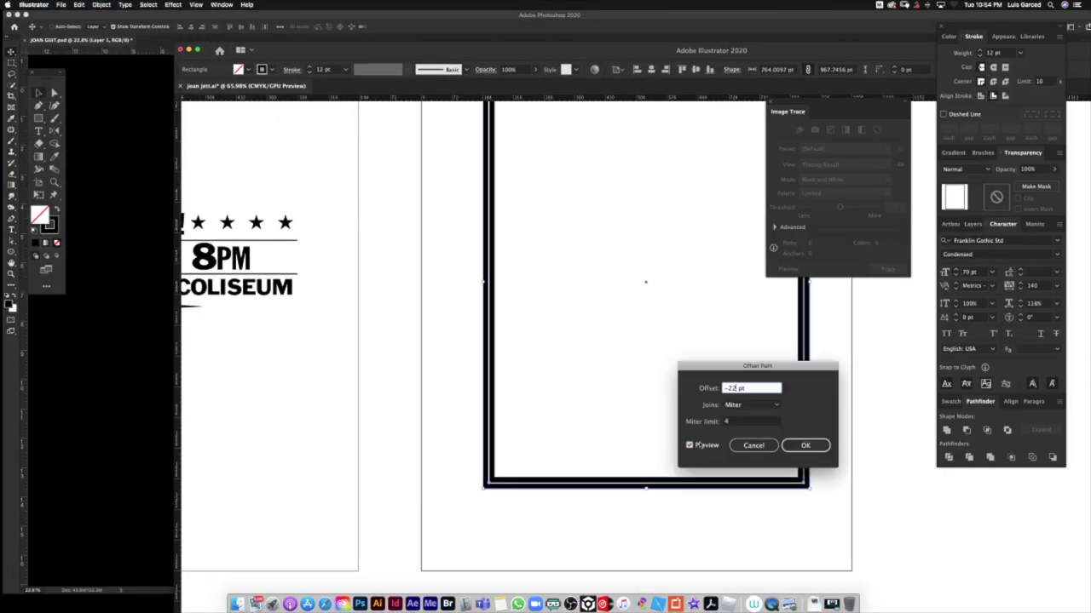
- Give the frame rectangle an inset offset path and paste it into the Photoshop poster
key(Return)
scroll(805, 485, up, 5)
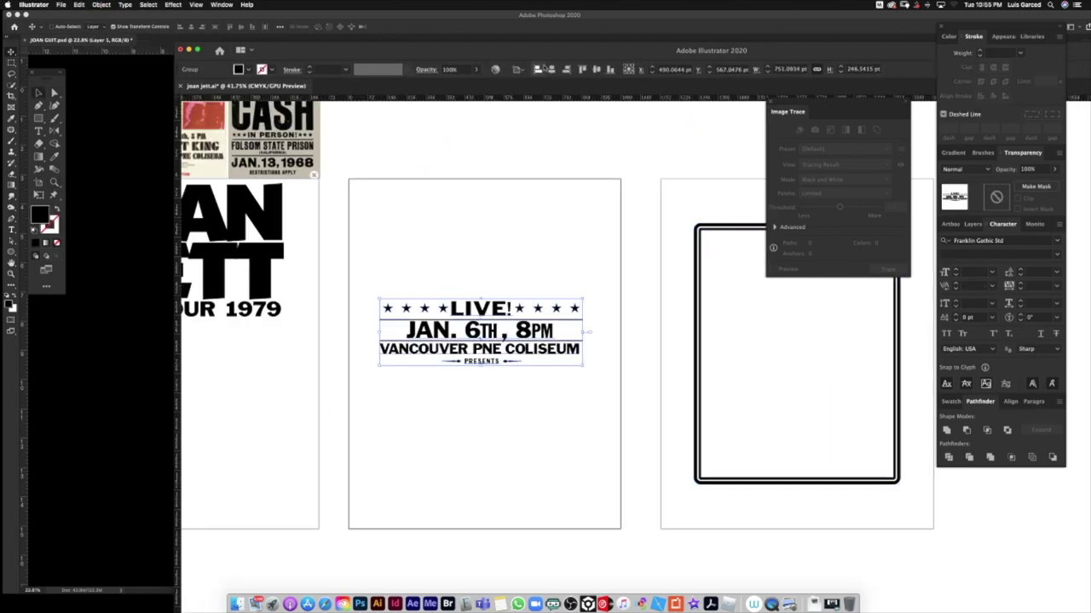
scroll(660, 303, down, 3)
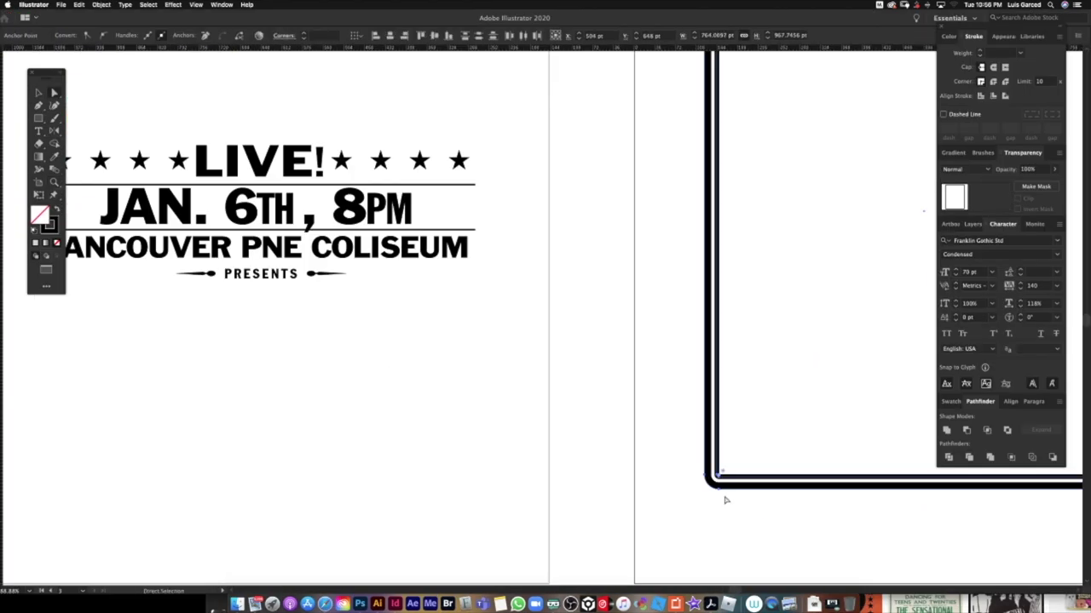
key(Return)
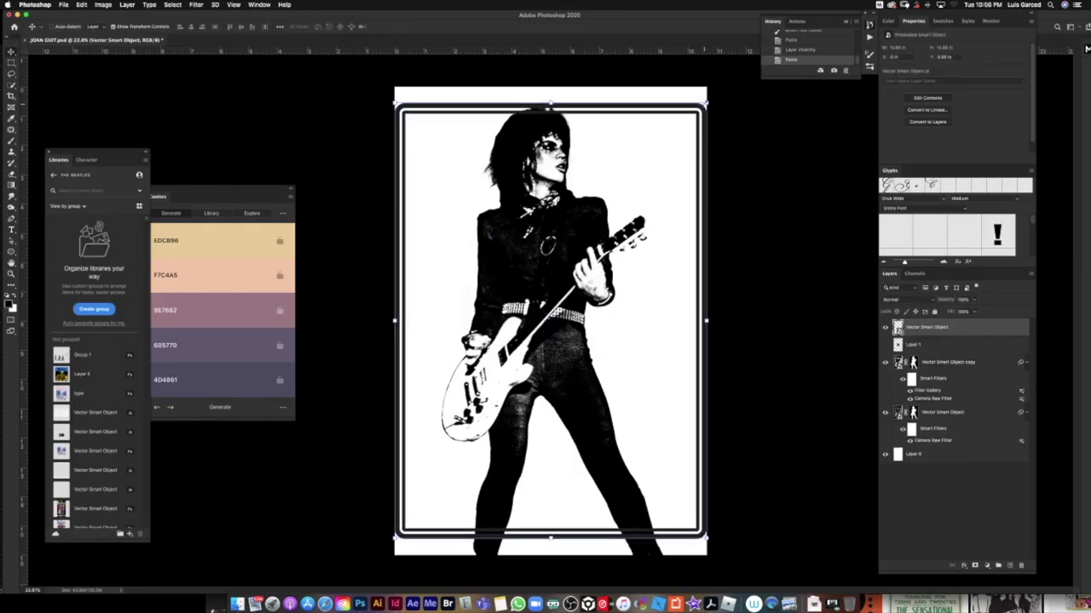
- Add a black solid color fill layer and crop the poster to the frame
click(986, 565)
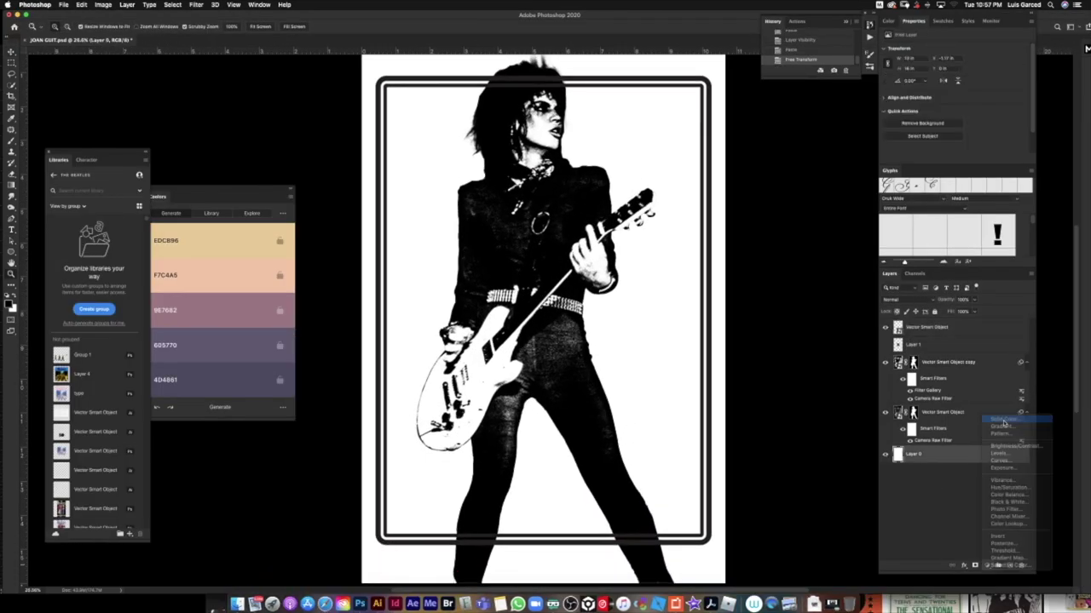
click(929, 419)
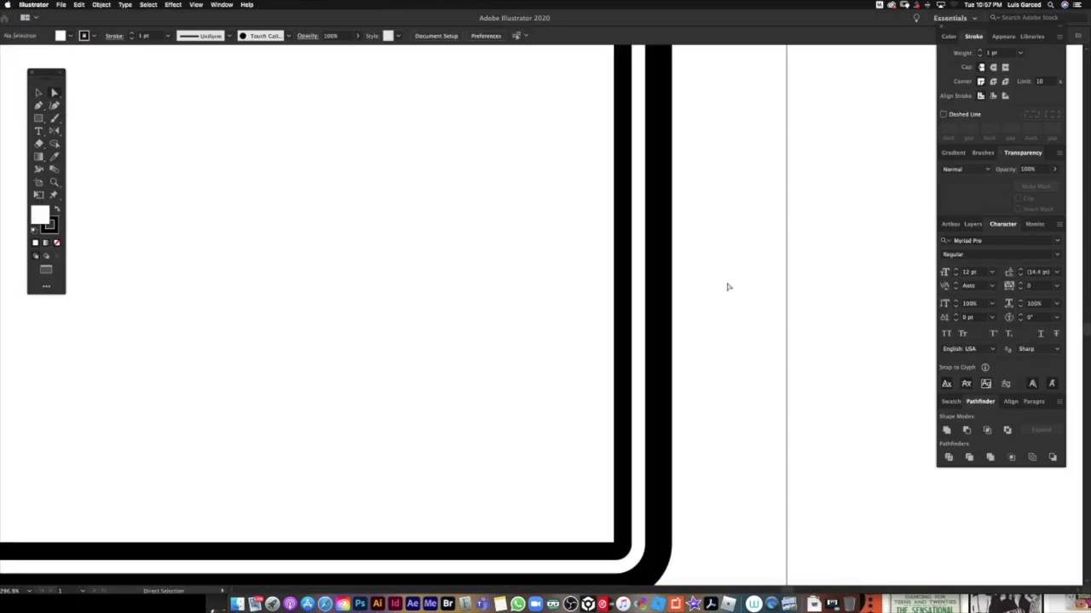
click(660, 285)
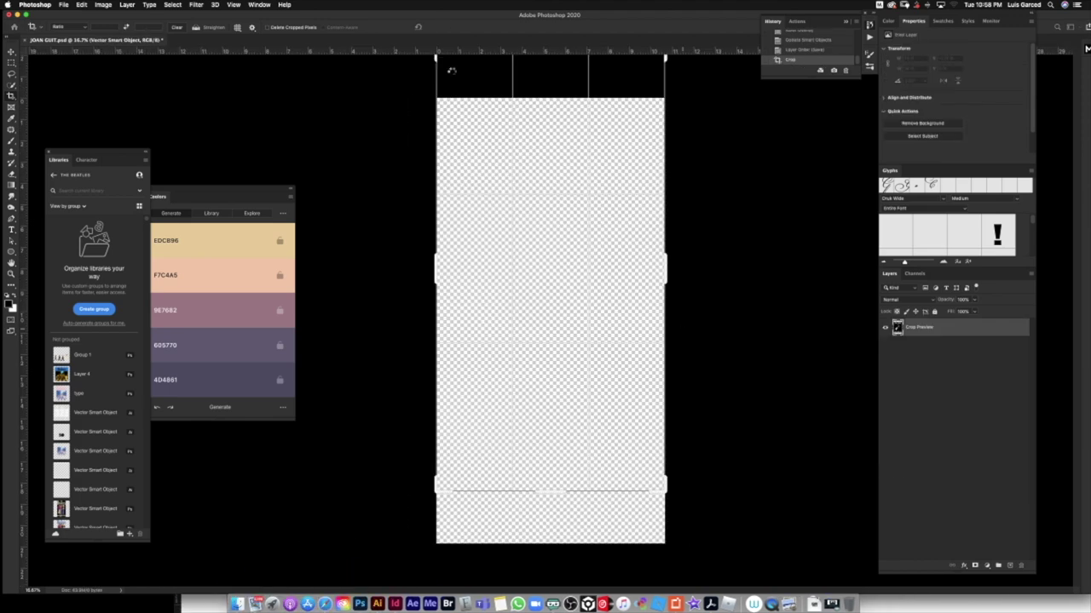
key(Return)
- Bring the JOAN JETT title and LIVE! text from Illustrator into Photoshop as a smart object
key(super+Tab)
drag(600, 176, 600, 177)
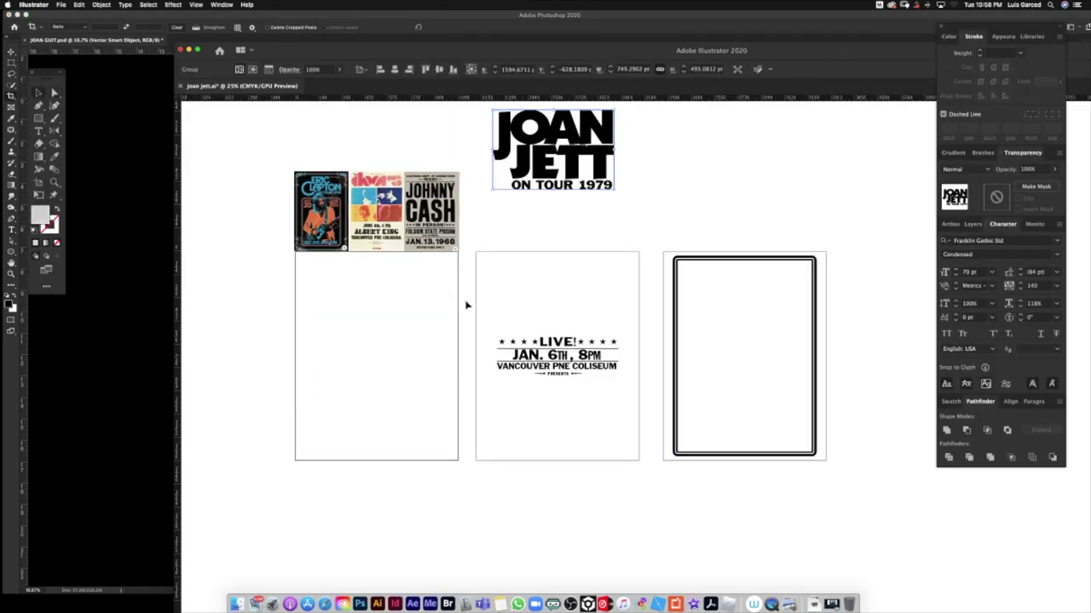
scroll(356, 311, up, 3)
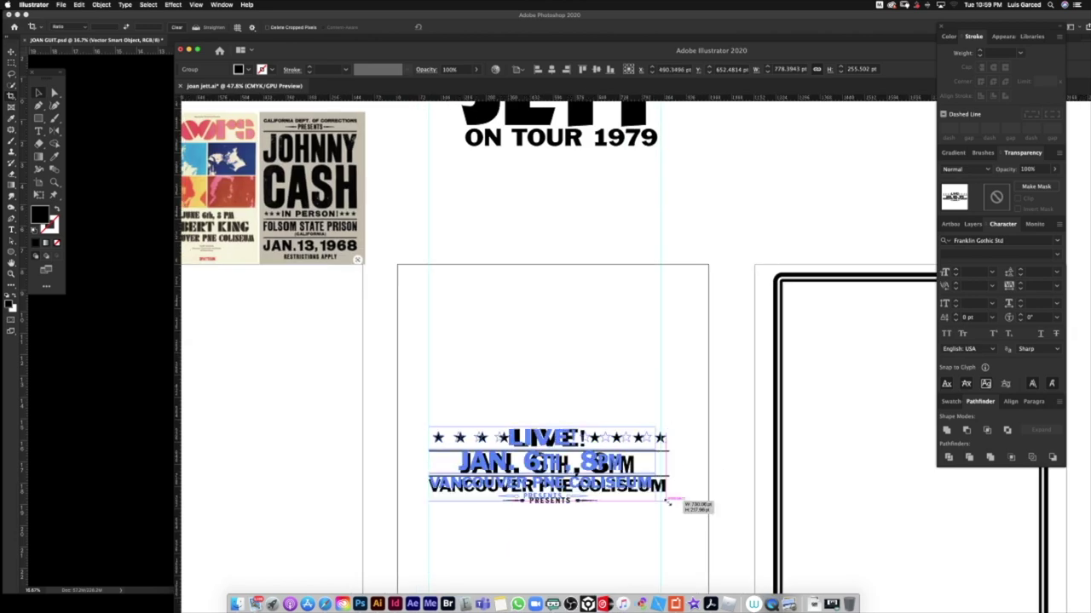
scroll(696, 503, up, 2)
scroll(671, 511, down, 5)
key(super+Tab)
key(super+v)
key(Return)
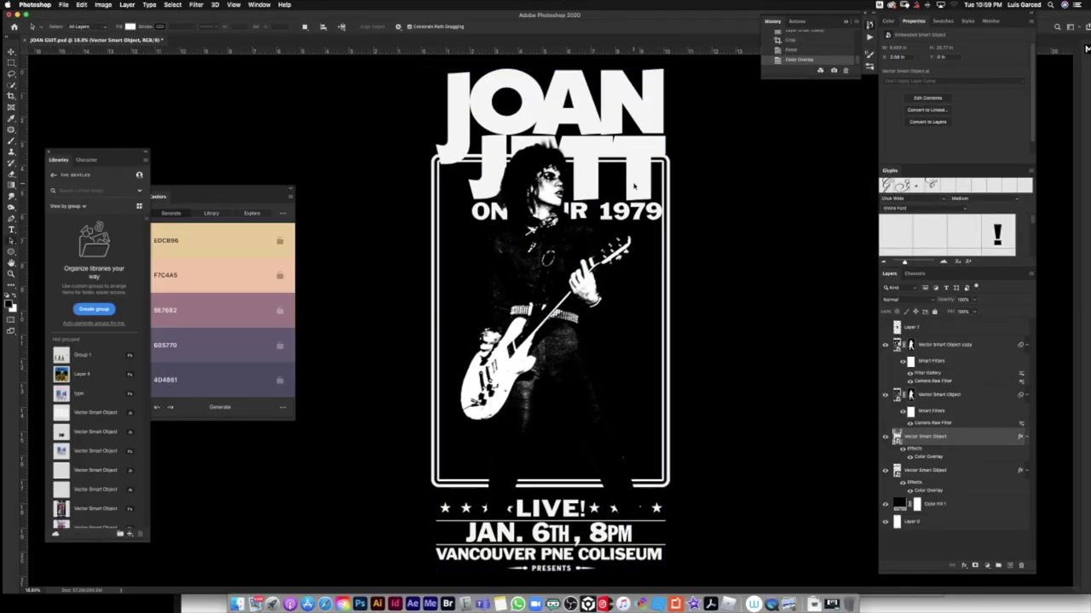
- Commit the pasted text, then save and close the frame smart object to update the poster
key(Return)
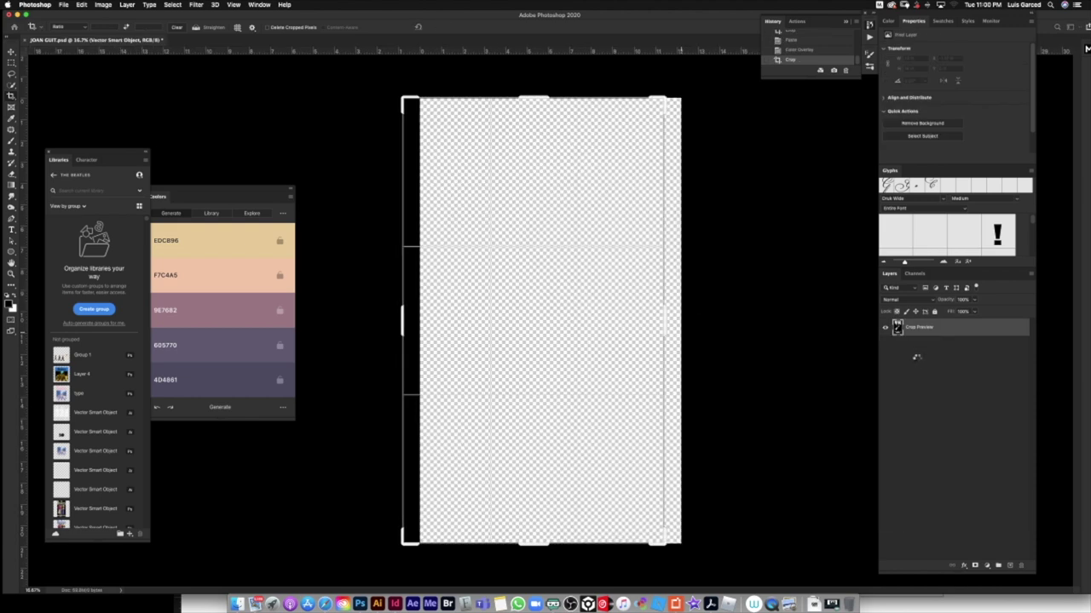
double_click(911, 353)
key(super+0)
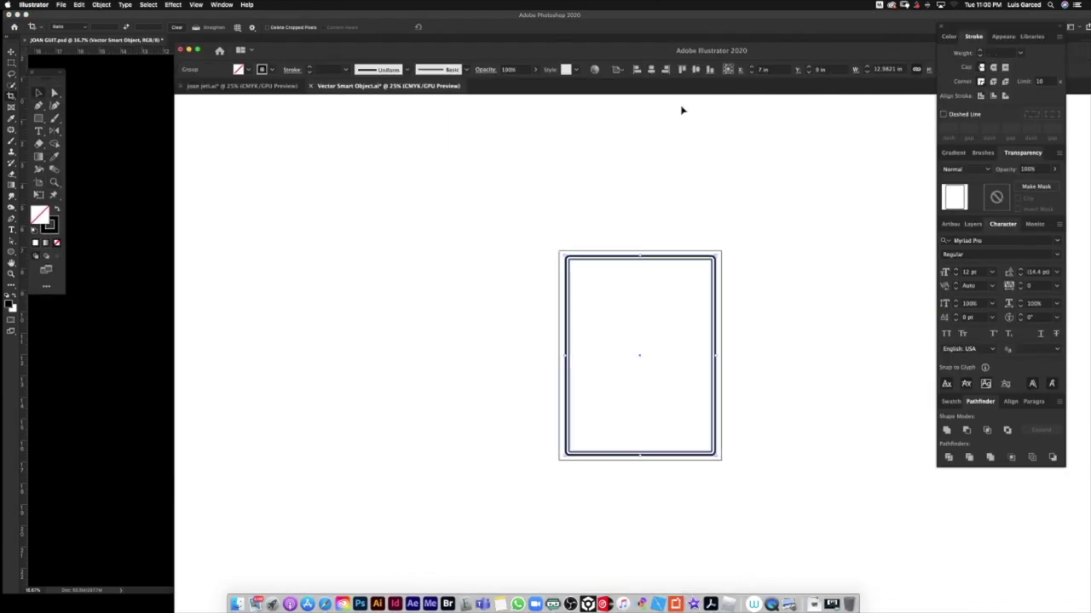
key(super+s)
key(super+w)
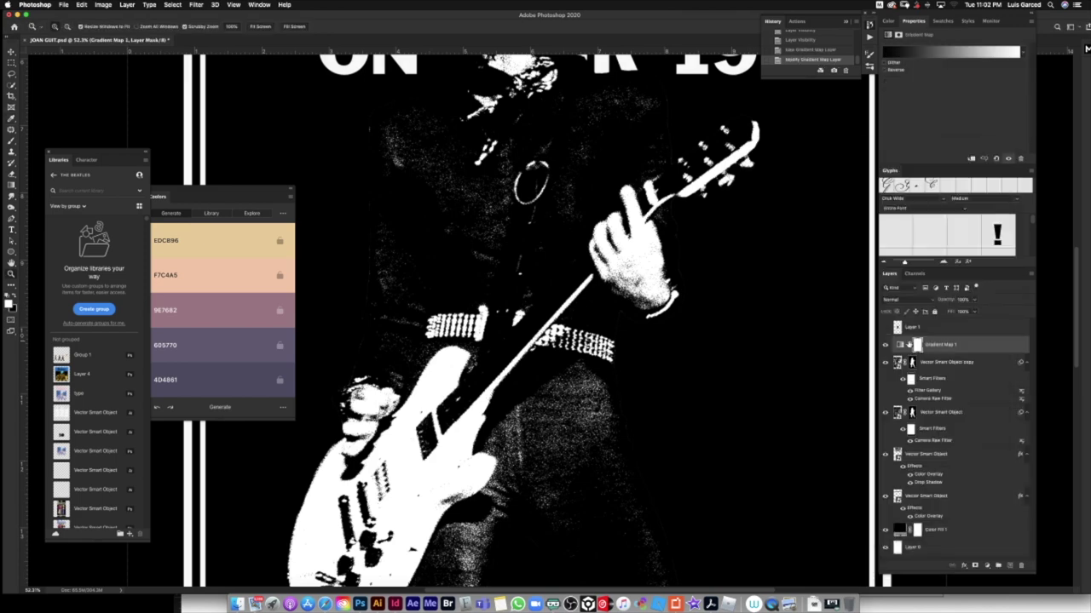
- Recolour the guitarist photo with a Gradient Map using orange, blue and dark brown stops
click(955, 53)
double_click(747, 461)
click(1042, 418)
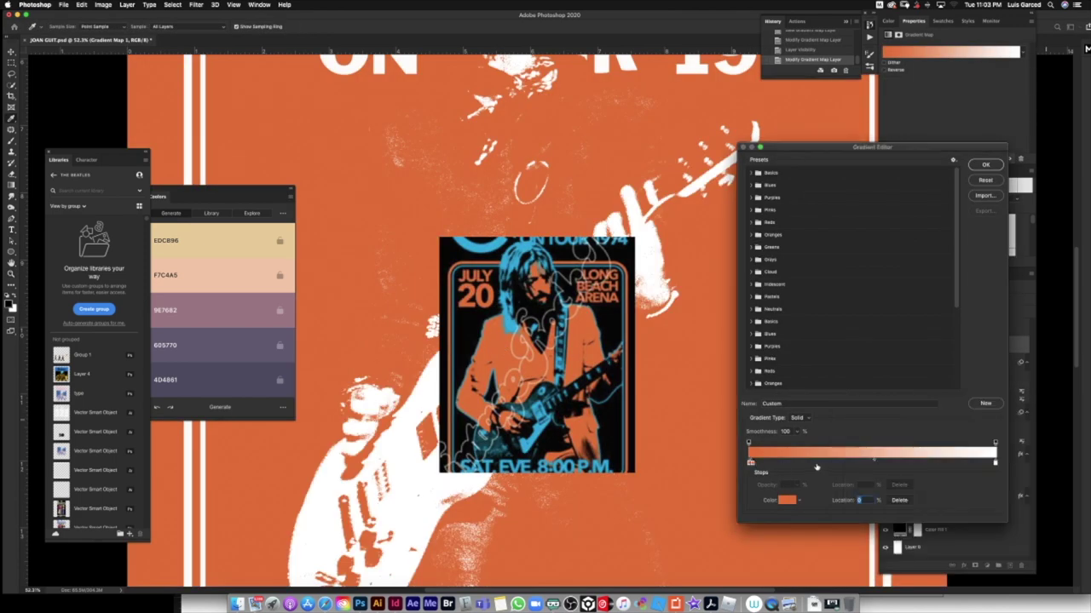
double_click(842, 463)
click(1043, 418)
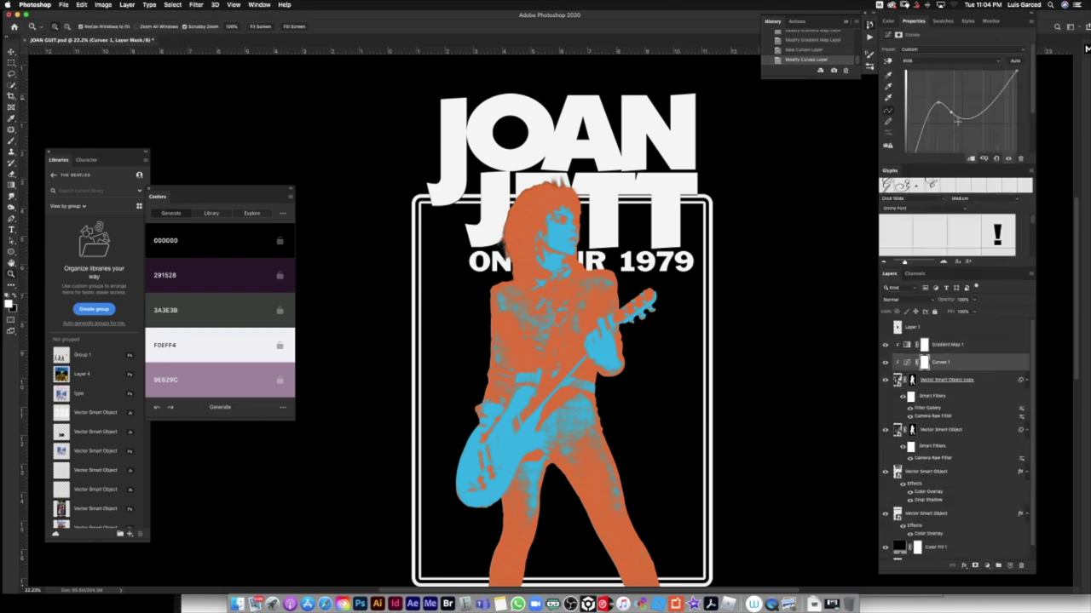
double_click(749, 464)
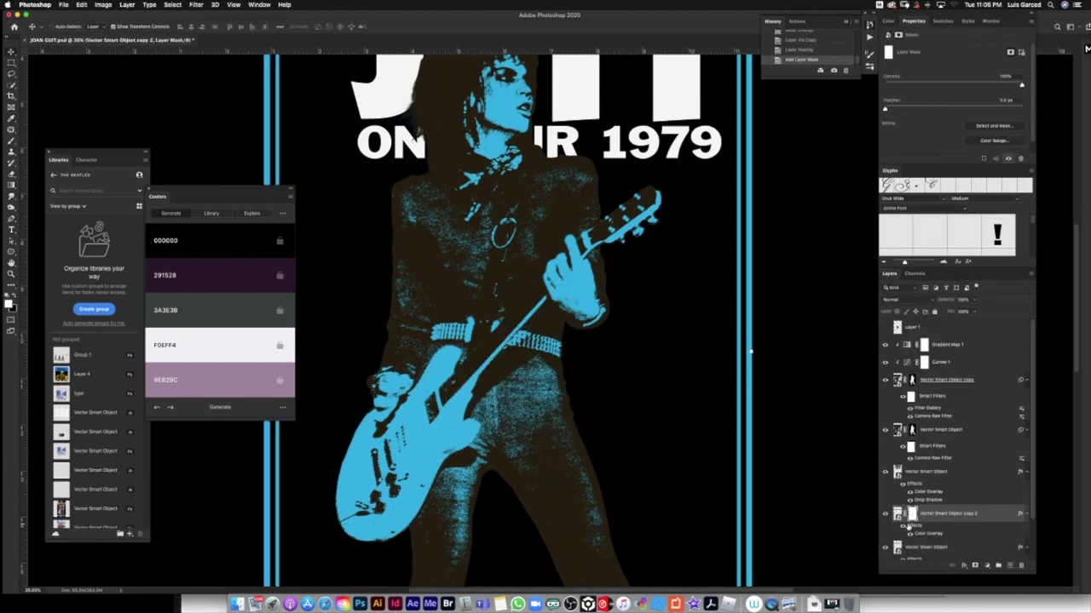
key(ctrl+minus)
scroll(377, 165, up, 5)
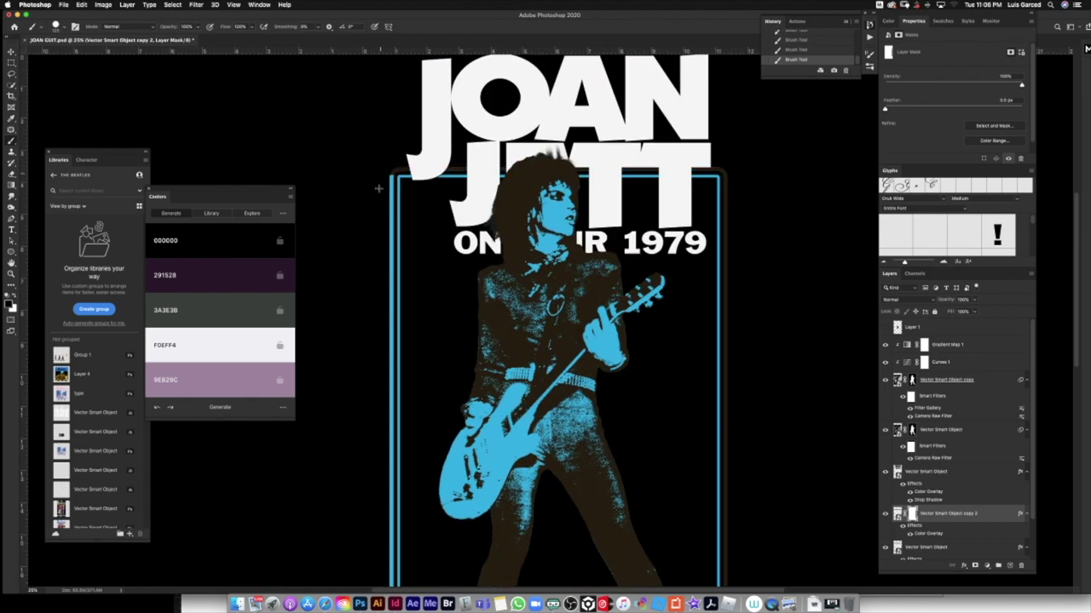
scroll(388, 392, down, 10)
key(z)
scroll(652, 273, up, 3)
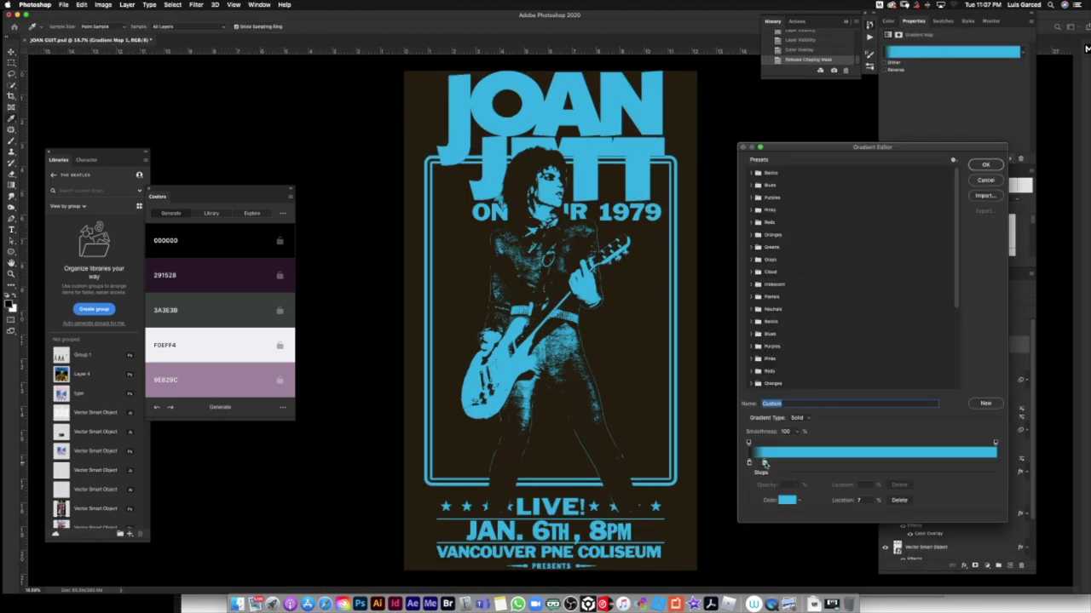
- Set the left gradient stop to brown, then reposition and recolour the blue stop
double_click(748, 463)
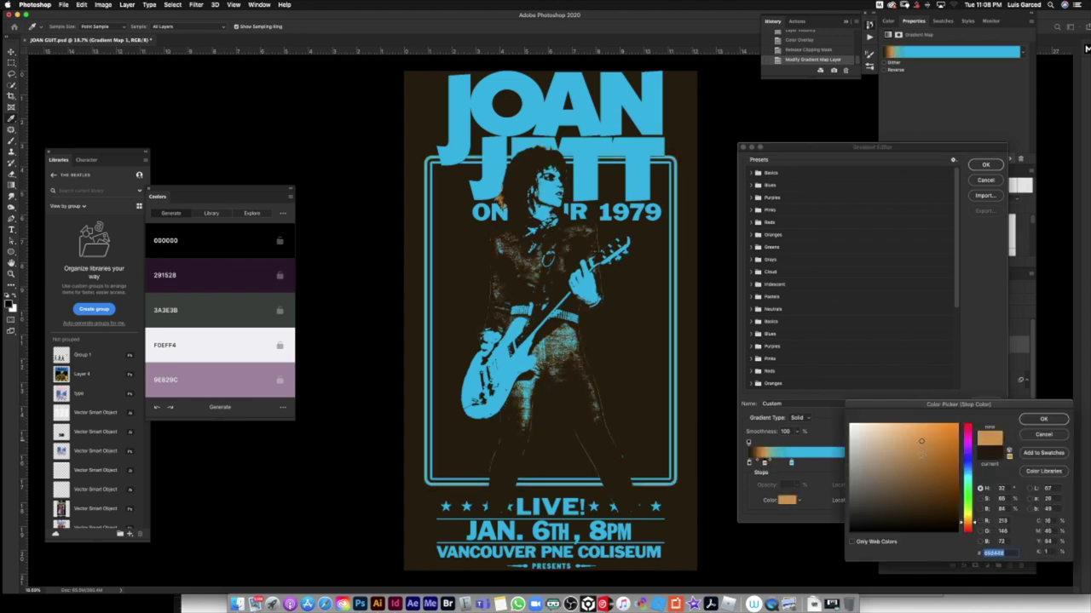
key(Return)
drag(790, 463, 853, 462)
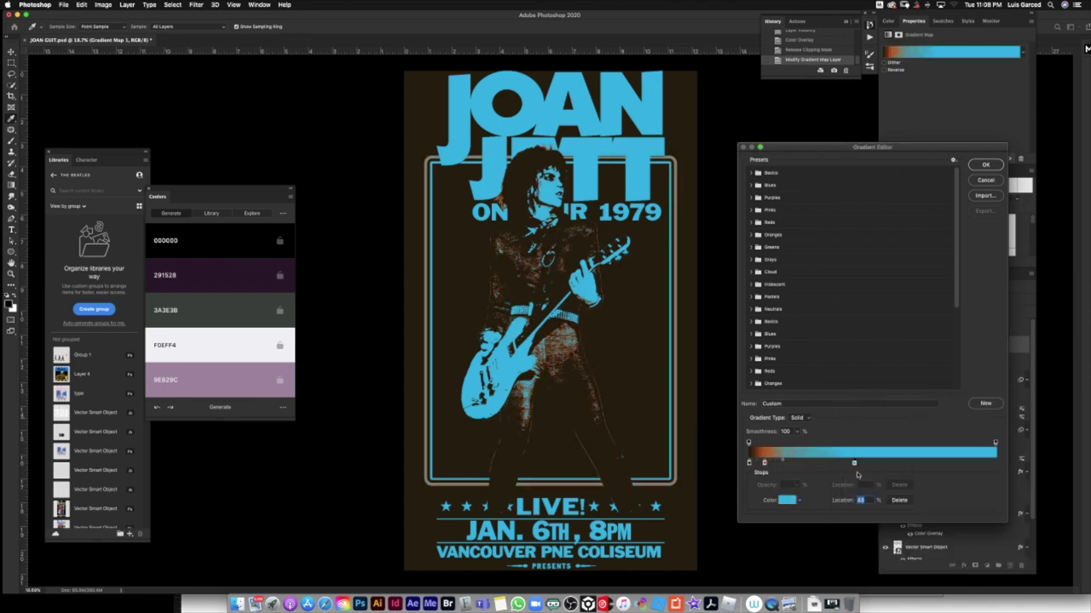
double_click(882, 462)
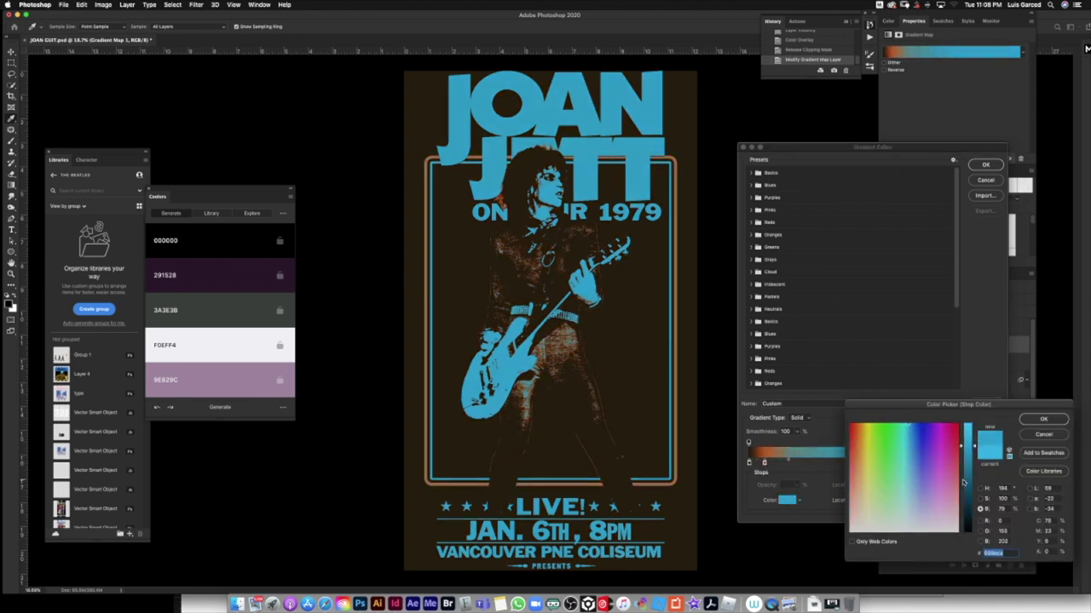
key(Return)
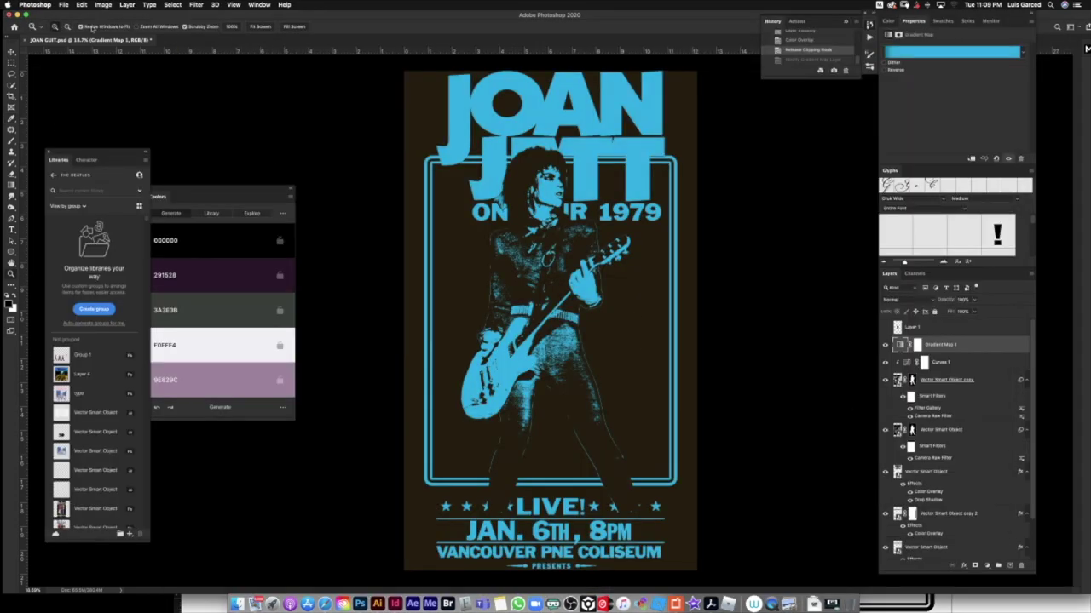
click(82, 4)
- Add an orange stop near the gradient's left end at about 15% and accept the gradient
click(937, 53)
click(784, 462)
double_click(784, 463)
click(1020, 434)
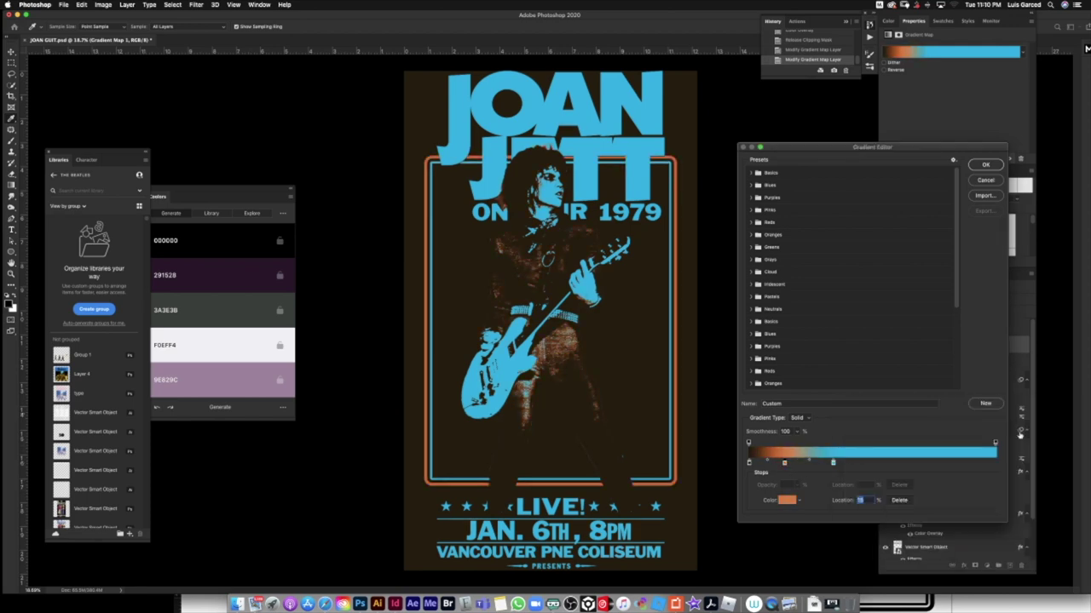
double_click(786, 464)
click(982, 492)
key(Return)
key(Return)
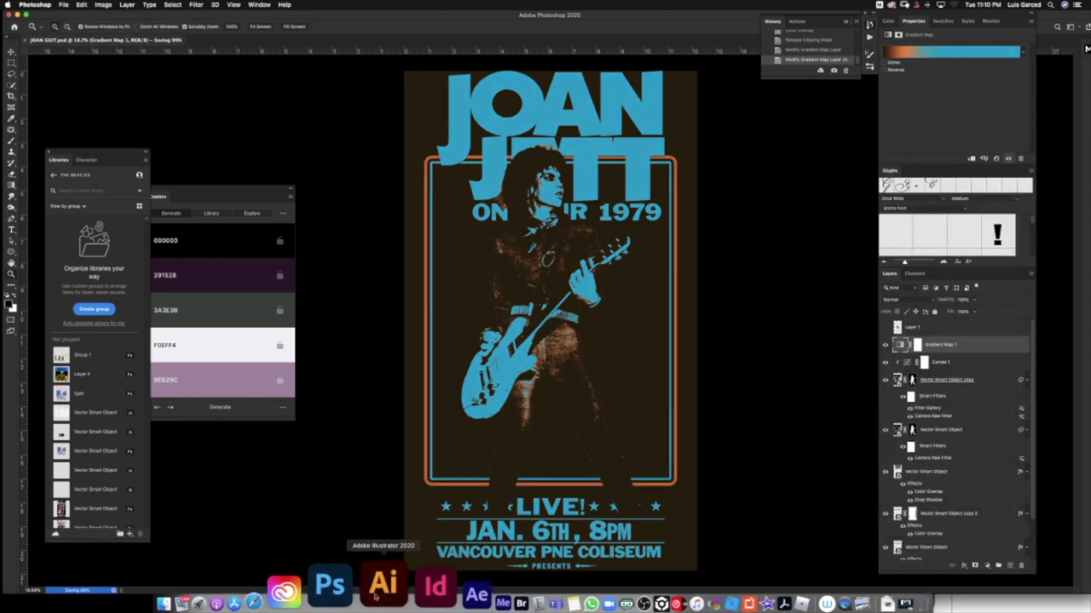
- Search the web for 'DISTRESS texture' images in a new browser tab
click(375, 596)
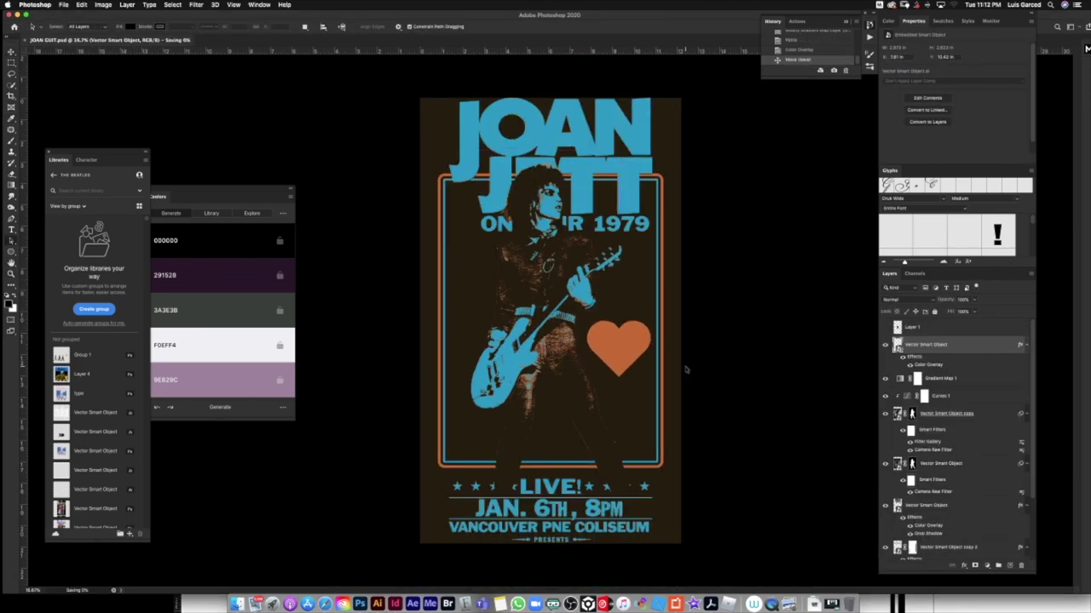
click(814, 604)
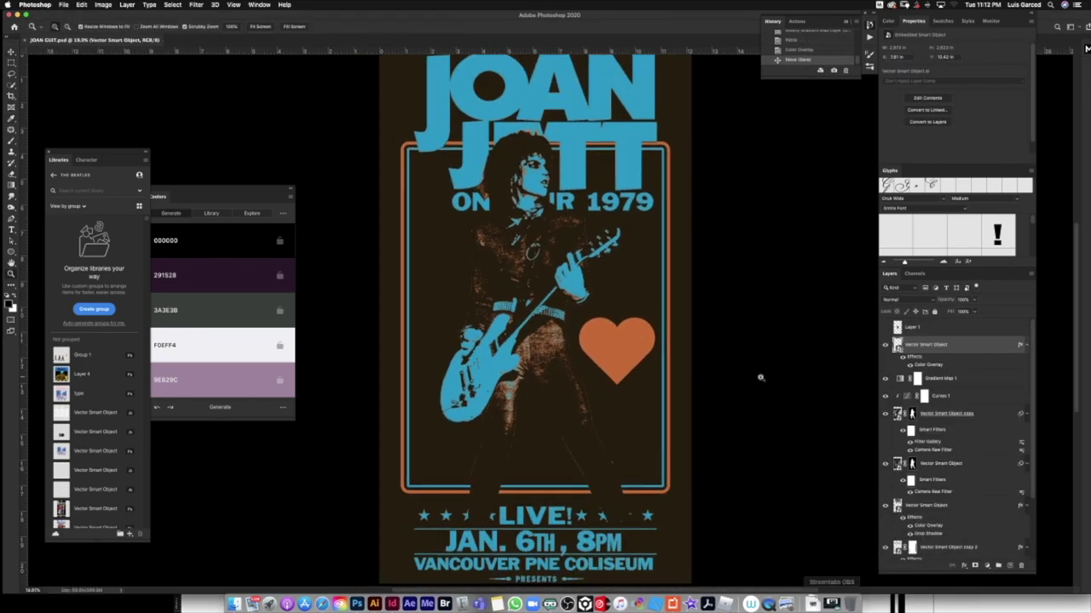
key(super+t)
text(DISTRESS)
key(Down)
key(Return)
text(texture)
key(Return)
drag(505, 52, 505, 384)
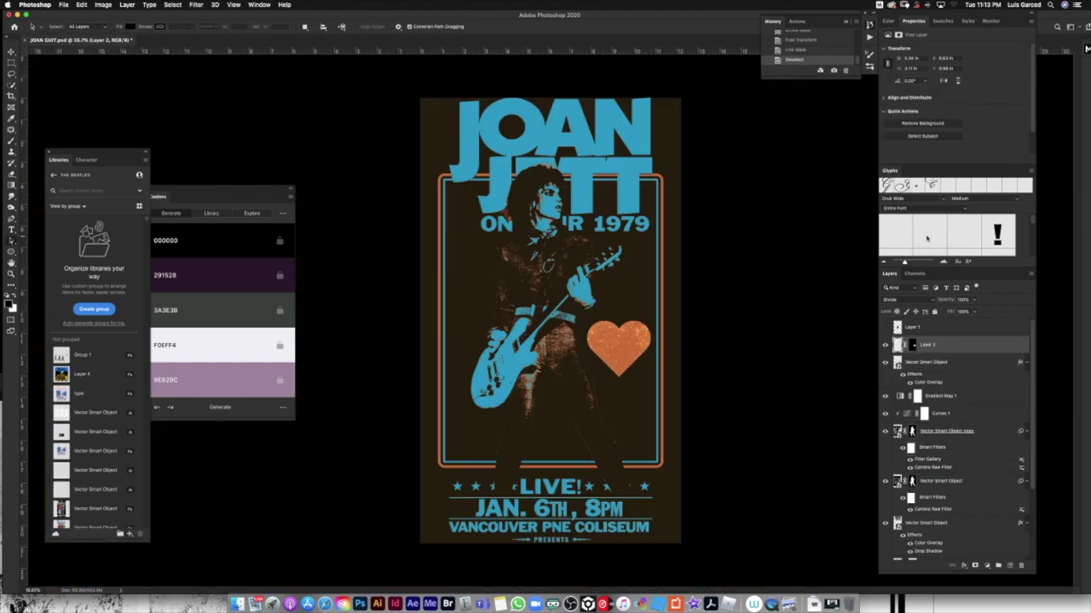
- Apply a Fuji ETERNA Color Lookup layer in Soft Light blend at lowered opacity
click(953, 49)
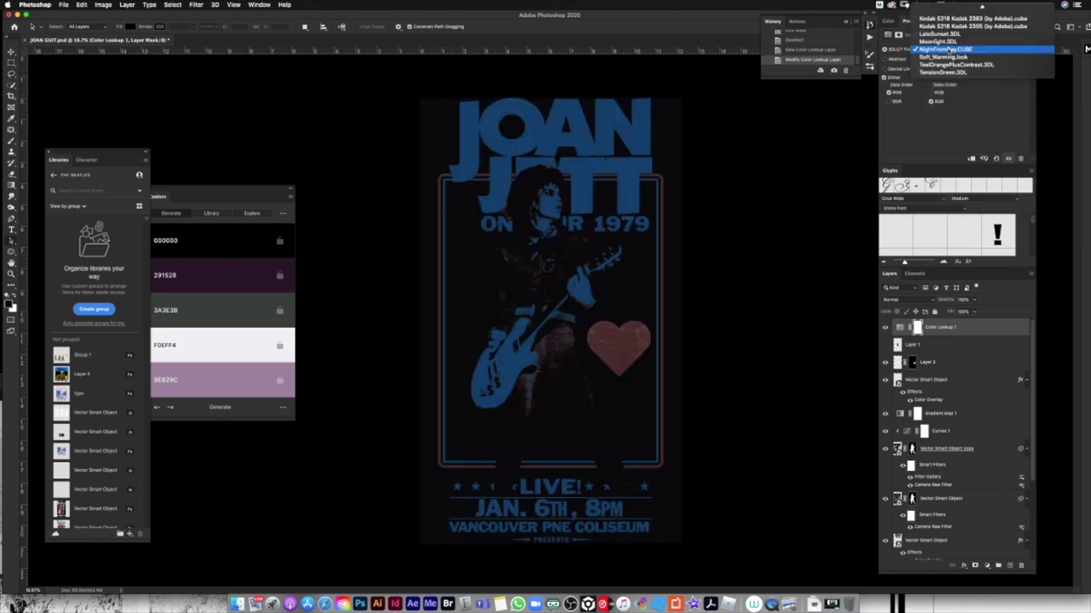
click(946, 38)
click(959, 43)
click(905, 300)
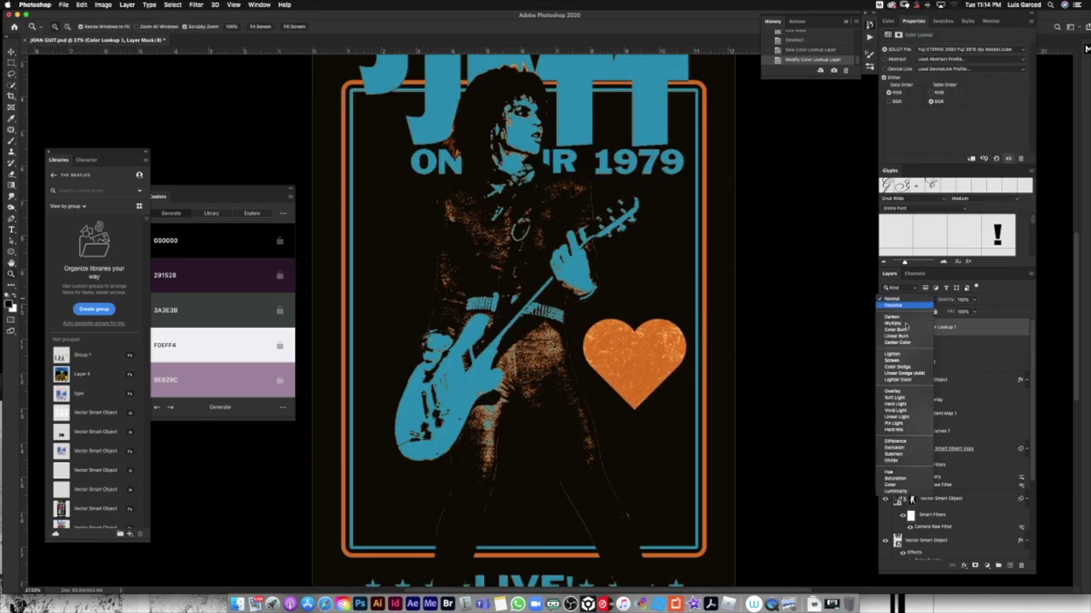
click(905, 400)
drag(974, 300, 970, 315)
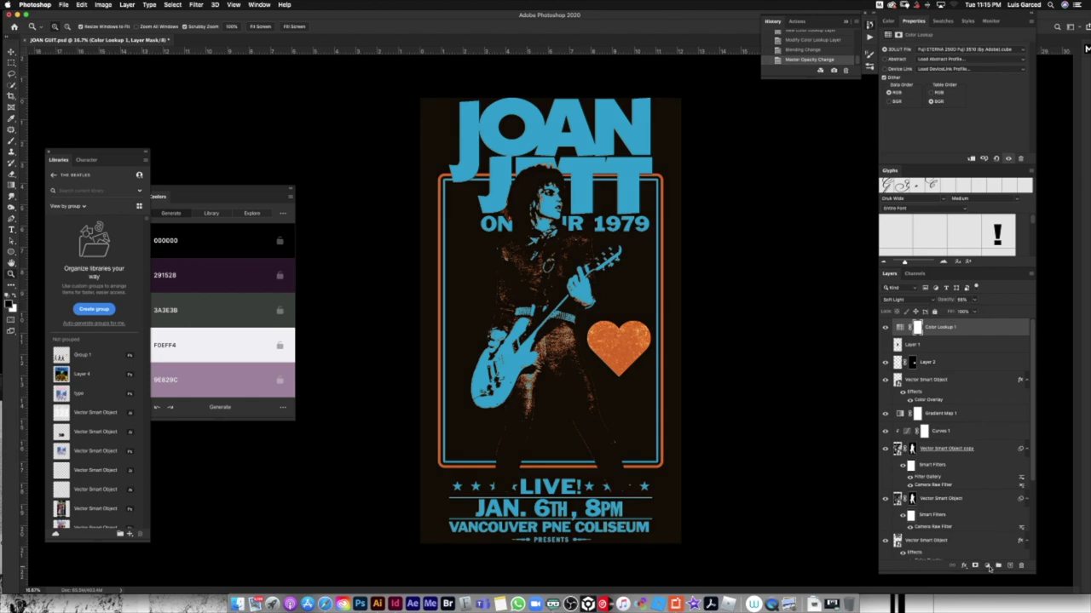
- Add a Levels adjustment layer and move it below Gradient Map 1
click(988, 565)
click(1014, 422)
drag(933, 344, 954, 444)
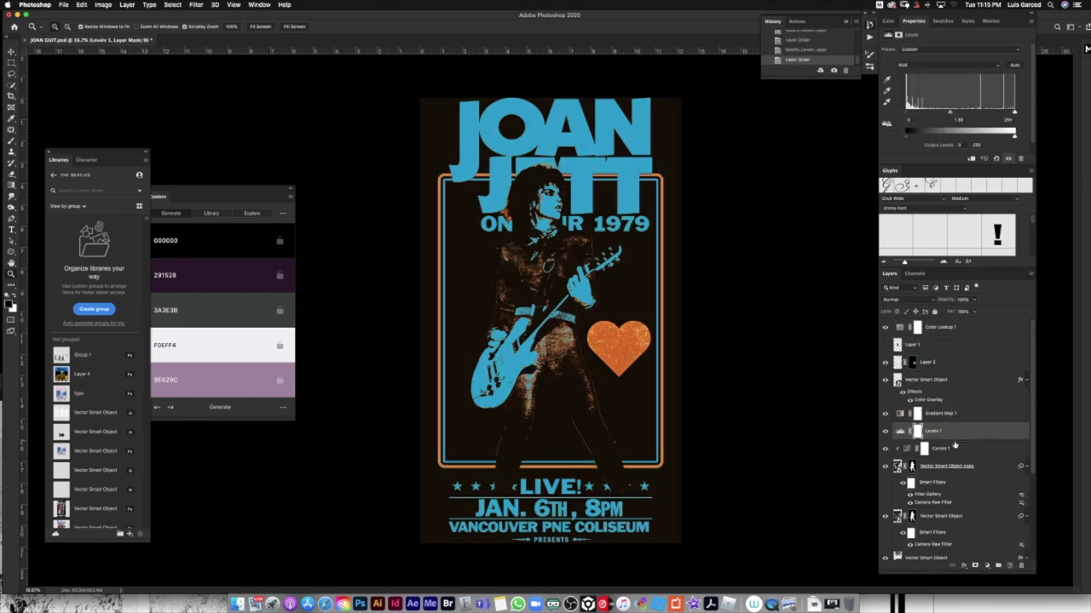
- Refine the gradient map's stop colours, including the orange stop
click(917, 413)
click(954, 52)
double_click(748, 463)
key(Return)
key(Return)
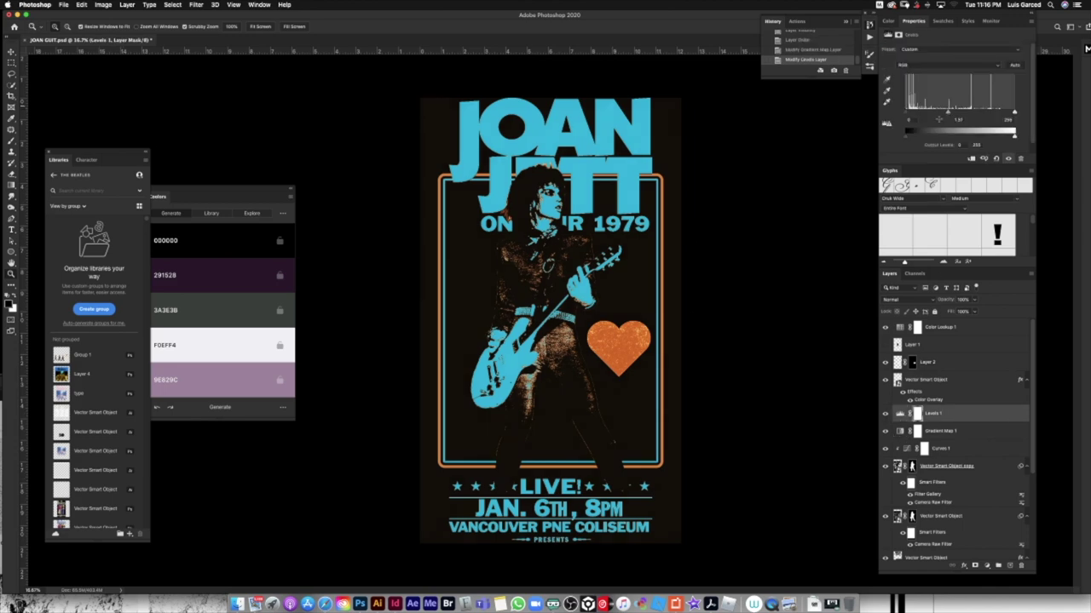
key(ctrl+plus)
click(941, 431)
click(954, 52)
click(798, 505)
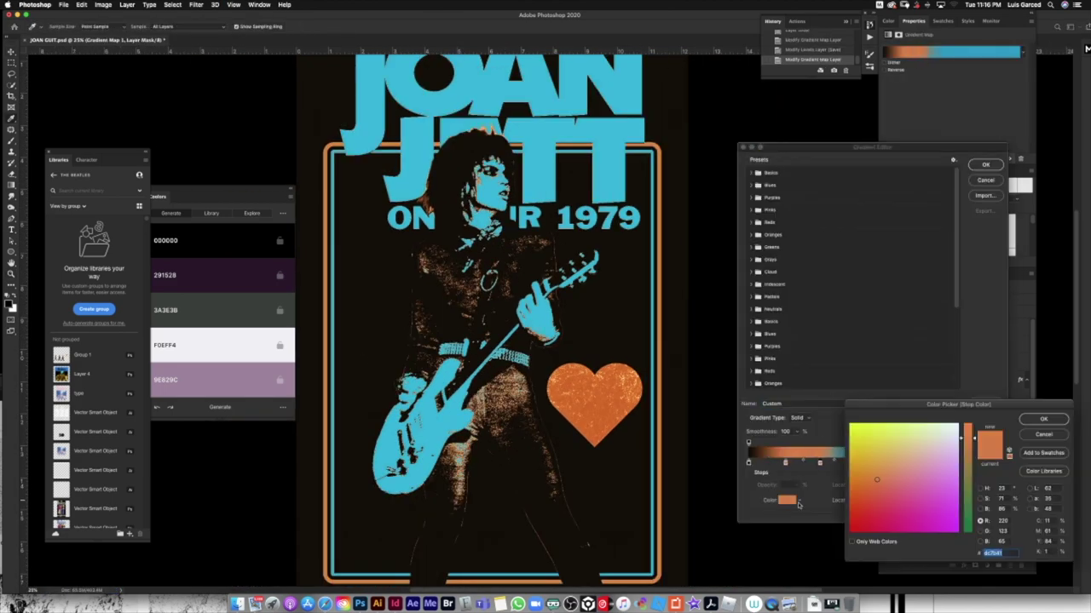
key(Return)
key(ctrl+minus)
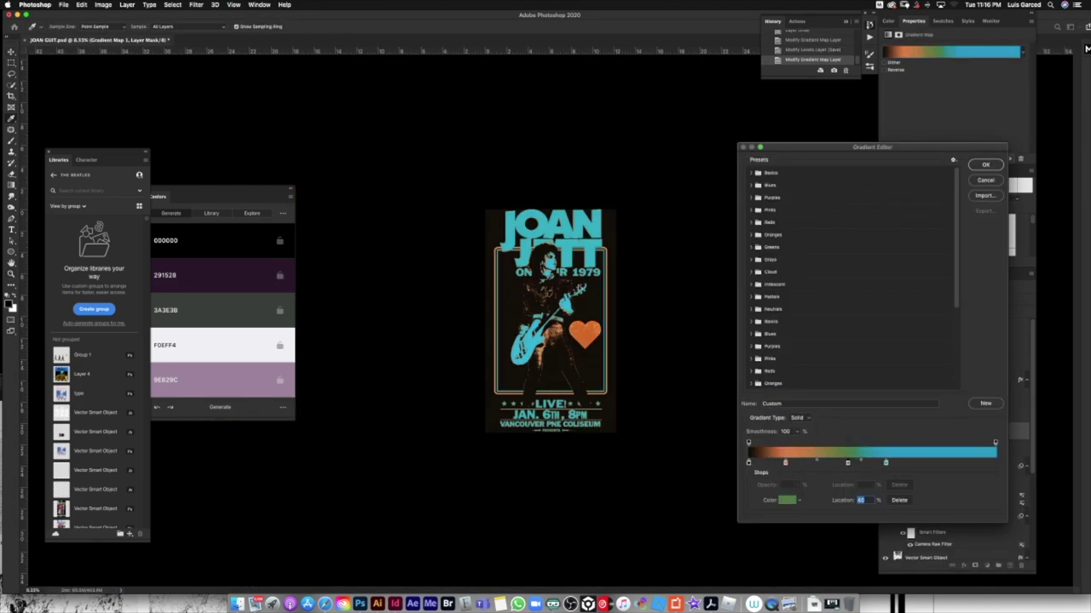
key(Return)
key(ctrl+plus)
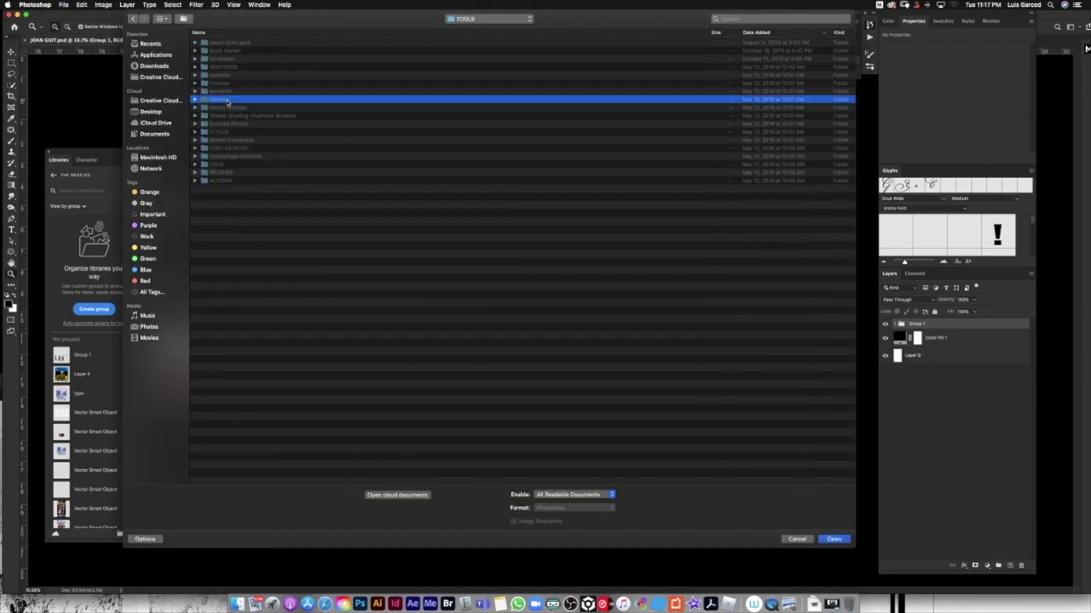
- Open the WHOLE DISTRESS texture file and paste it into the poster
key(space)
key(Down)
key(Down)
key(Up)
key(Down)
key(Down)
key(Return)
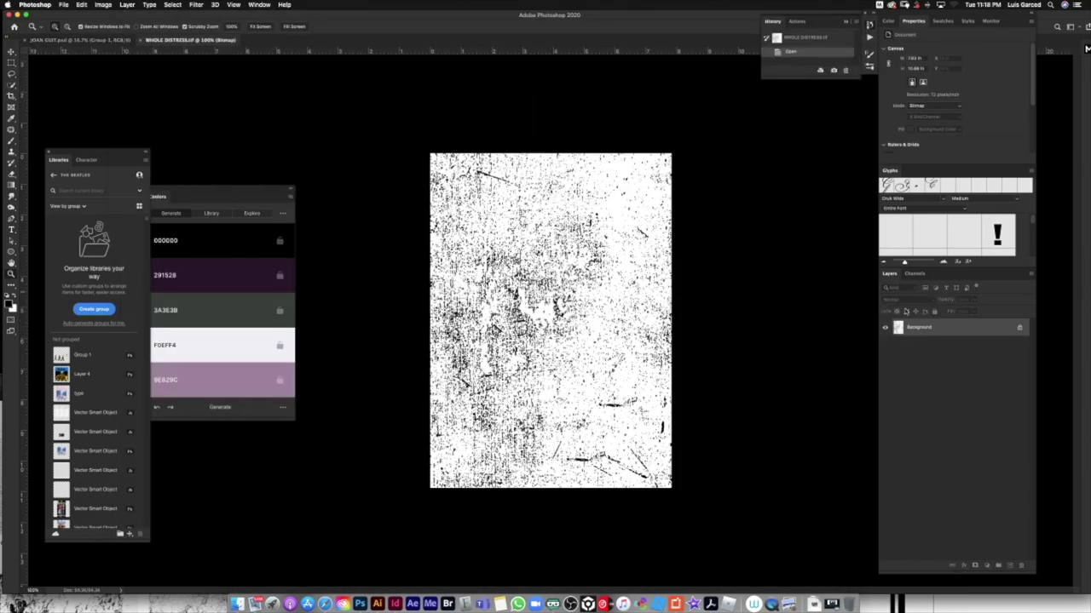
key(ctrl+c)
click(110, 40)
key(ctrl+v)
key(Return)
click(908, 328)
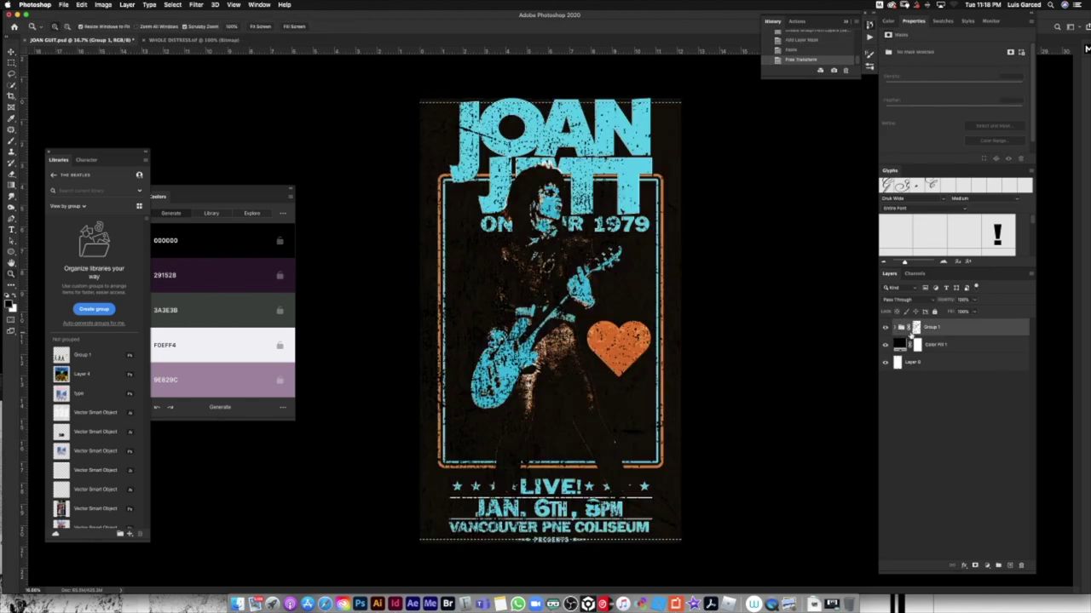
- Open 14 Vintage Vertical Grain.psd and paste its grain into the poster's layer mask
key(ctrl+o)
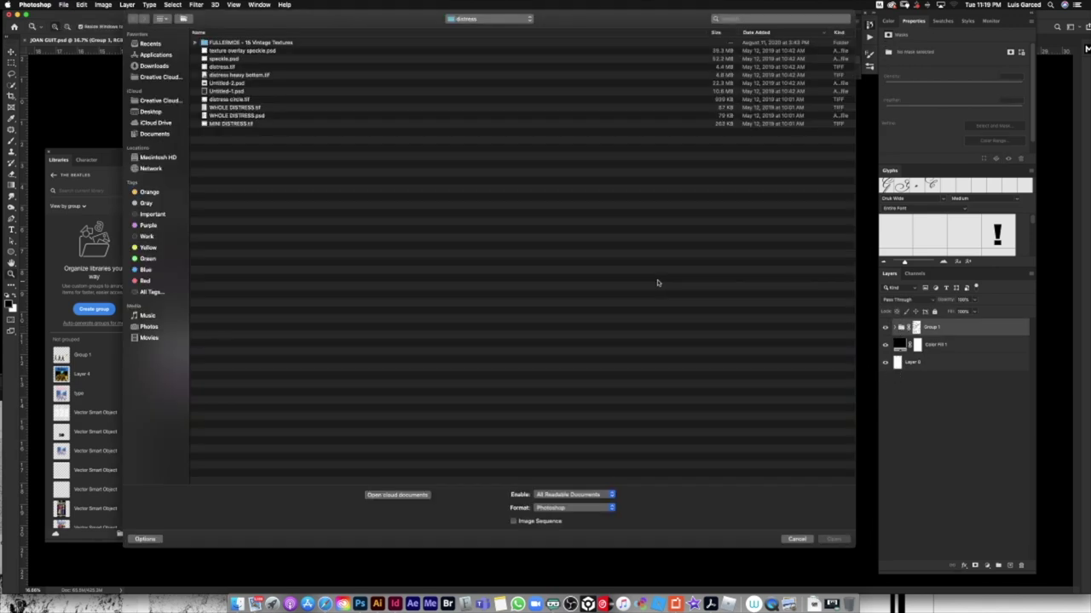
key(space)
click(277, 84)
key(Down)
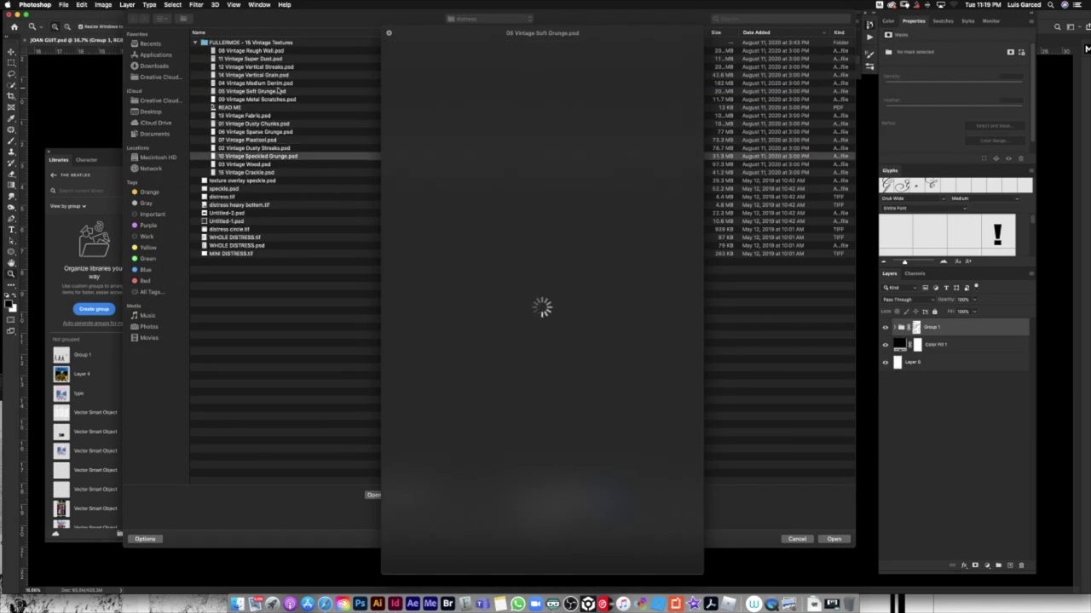
key(Down)
key(Up)
key(Up)
key(Up)
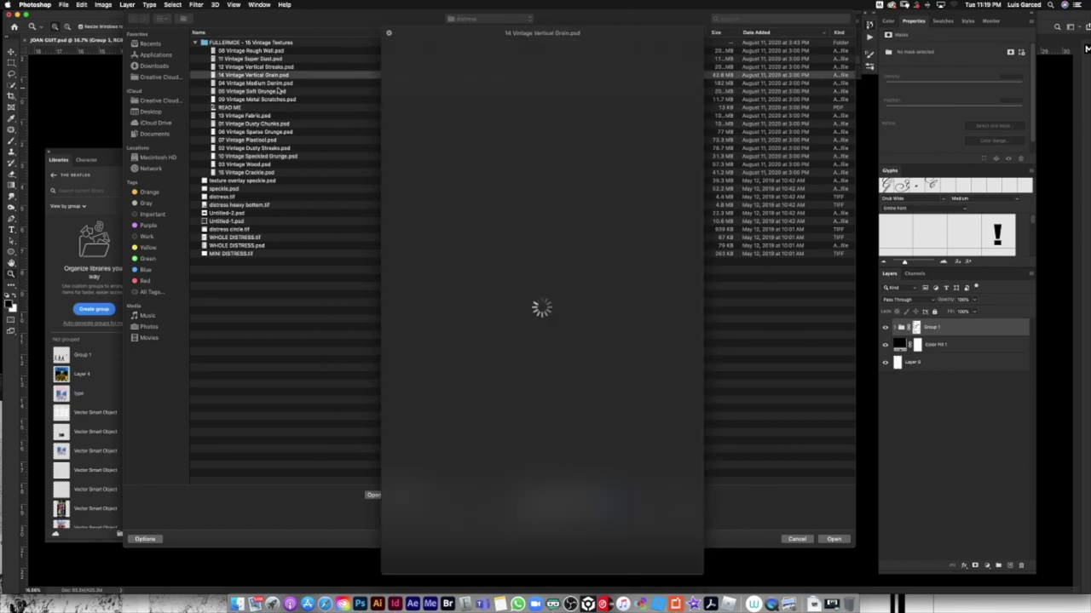
key(space)
key(Return)
key(ctrl+Tab)
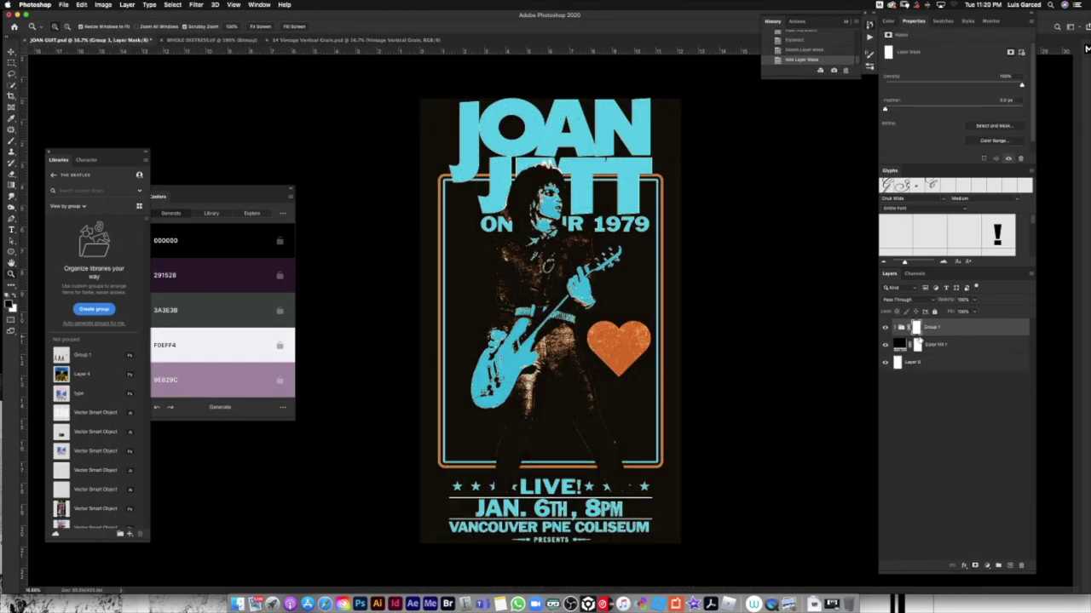
key(ctrl+v)
- Try Exposure and Hue/Saturation adjustment layers on the poster, then delete both
click(987, 565)
click(1006, 423)
drag(954, 86, 956, 90)
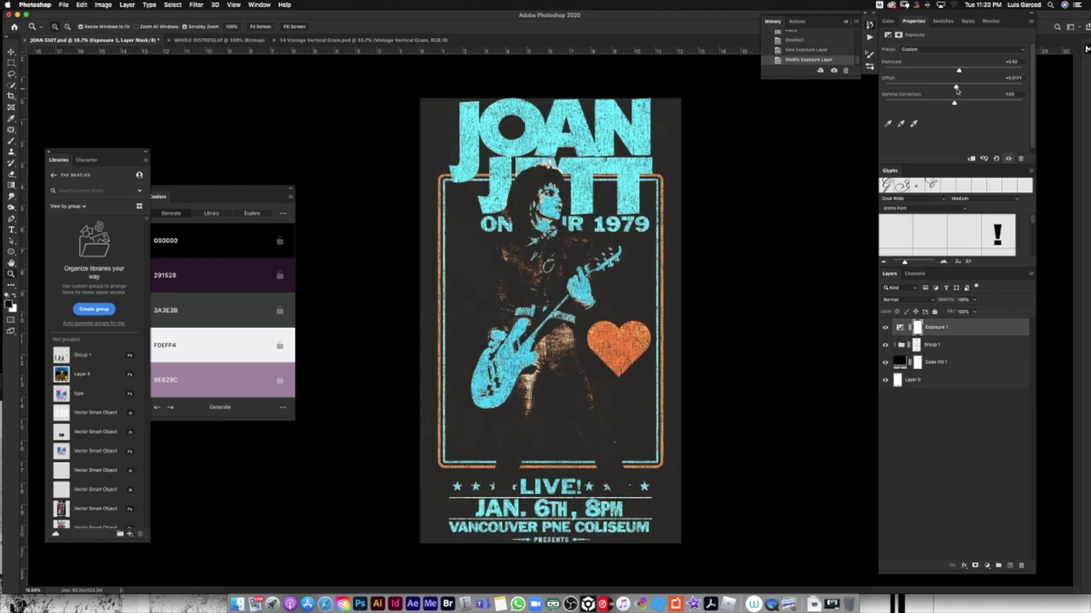
key(Delete)
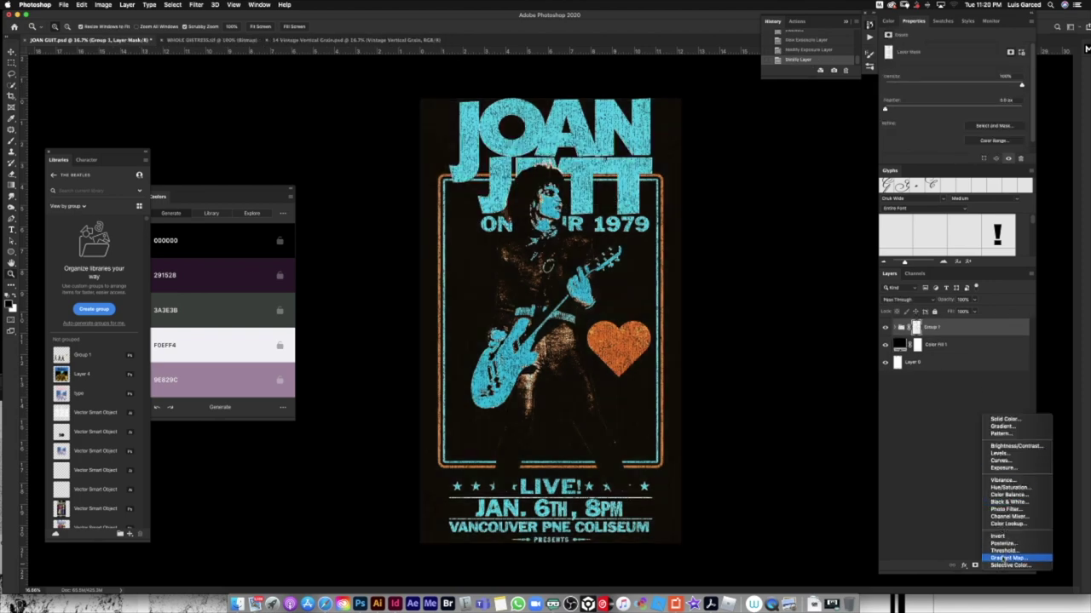
key(Escape)
key(ctrl+z)
click(987, 565)
click(1009, 488)
drag(953, 99, 937, 99)
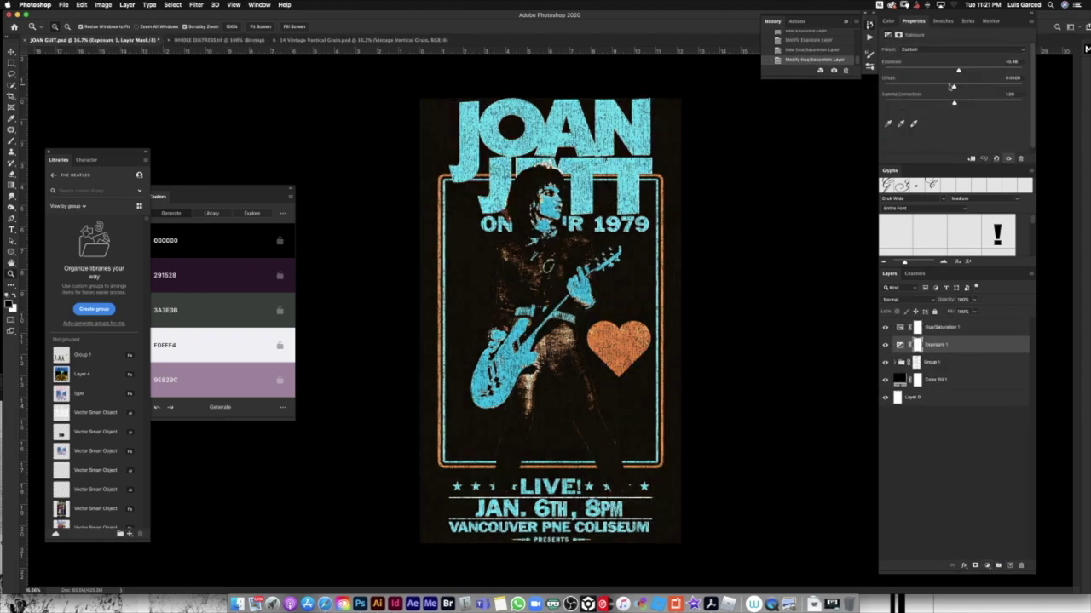
key(Delete)
key(Delete)
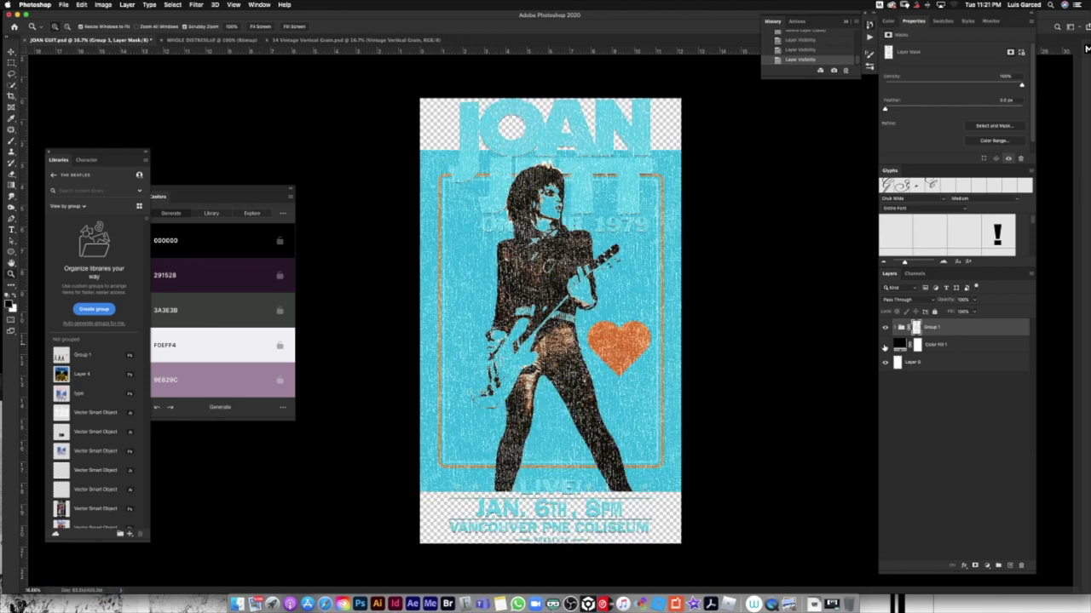
- Save the poster and browse folder locations in the Open dialog
key(ctrl+s)
key(ctrl+o)
click(486, 19)
- Open the t-shirt mockup from the TSHIRTS folder and confirm its Color Fill layer colour
click(474, 70)
click(473, 19)
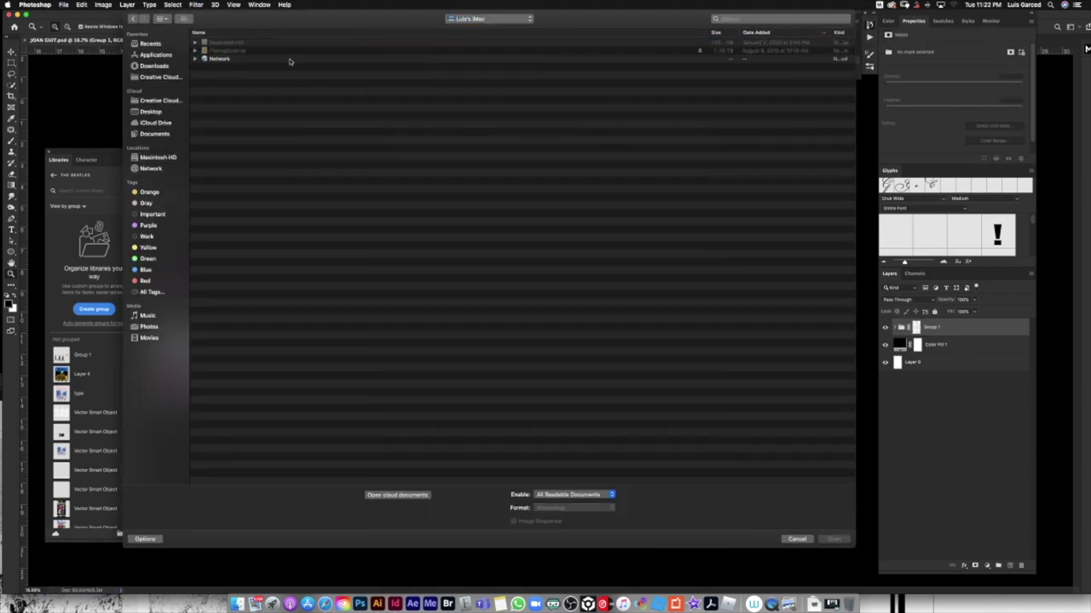
click(175, 75)
double_click(227, 85)
double_click(213, 64)
key(space)
key(space)
click(133, 18)
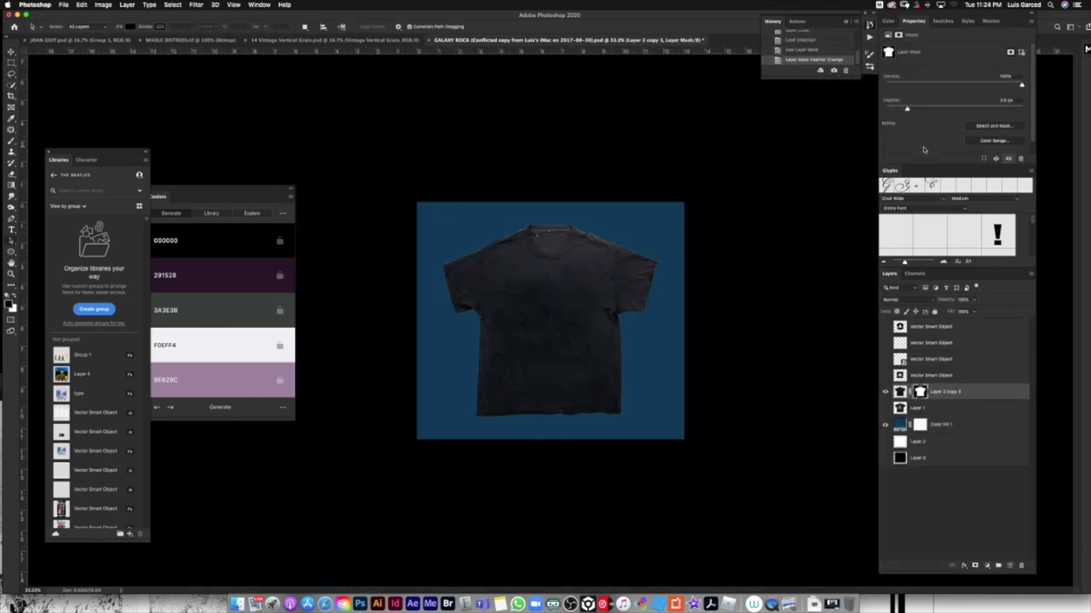
click(1043, 420)
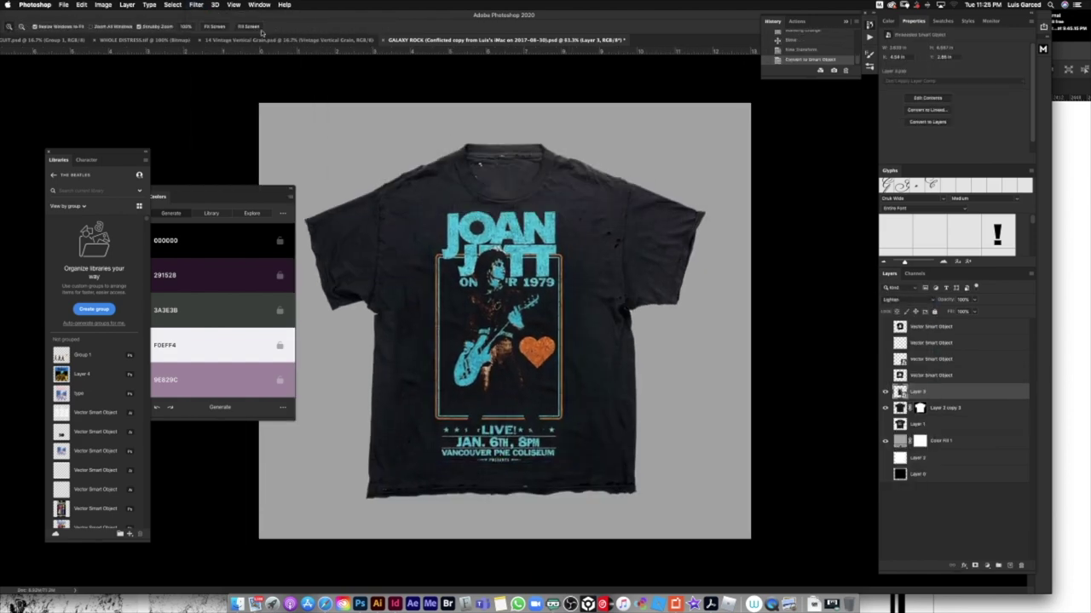
key(ctrl+shift+a)
- Apply Camera Raw and Levels tweaks to the design and set the background fill to white
click(813, 59)
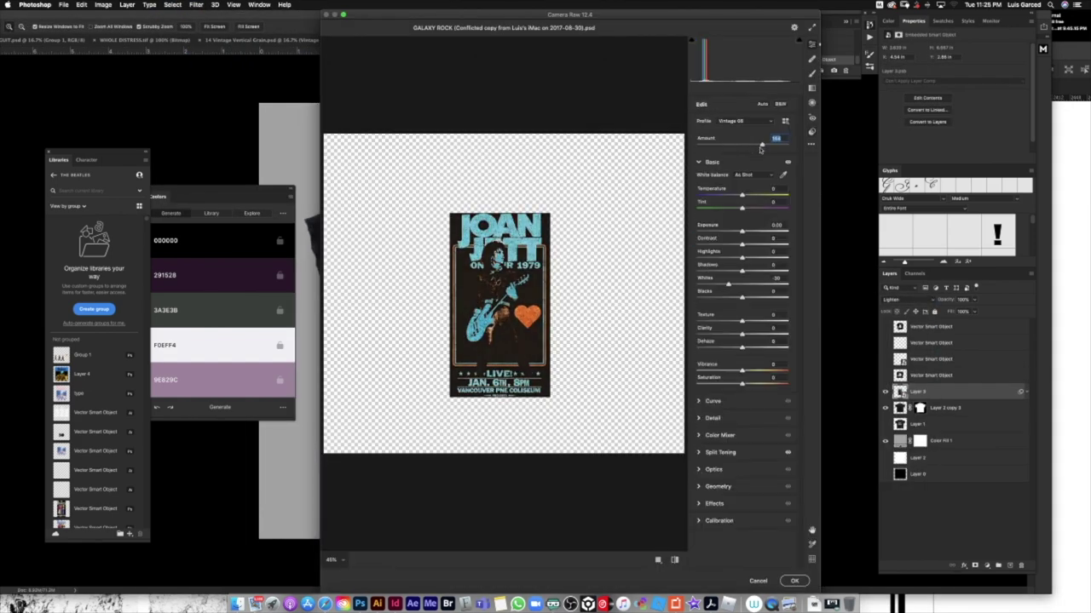
key(Return)
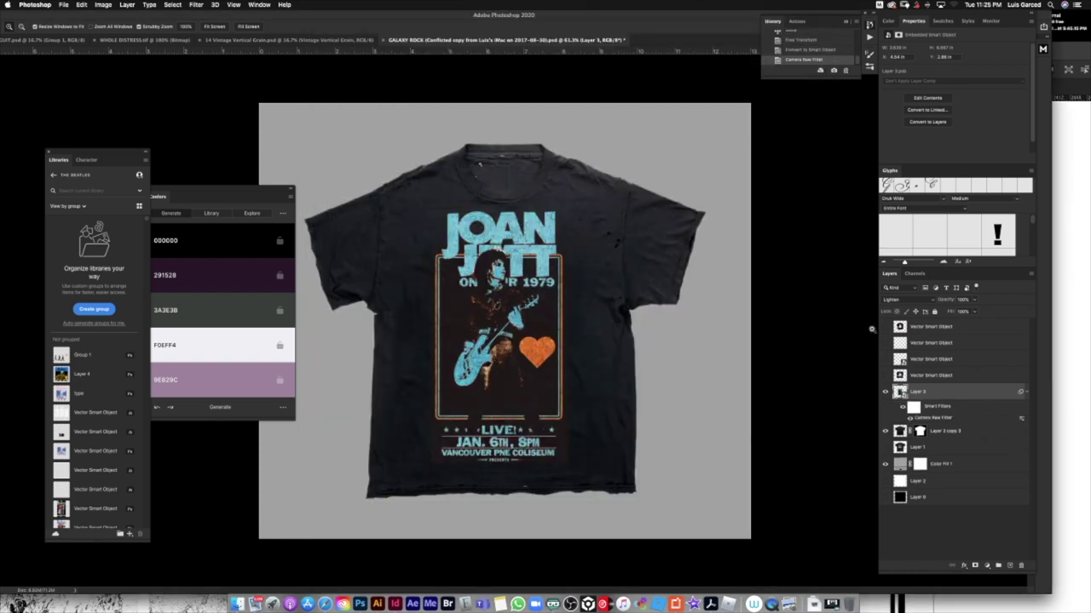
key(ctrl+l)
key(Return)
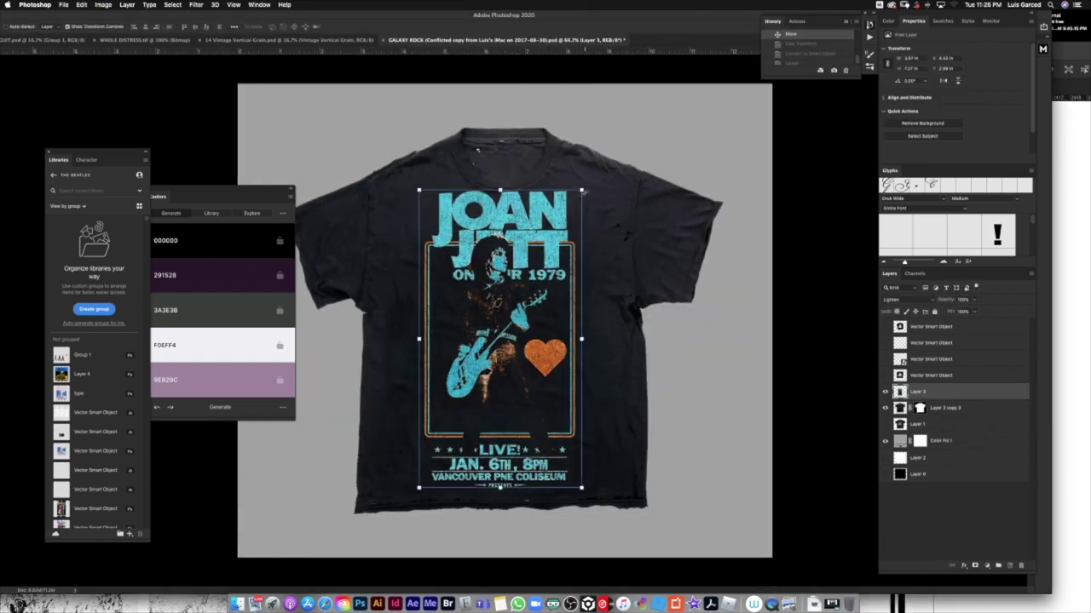
double_click(900, 441)
key(Return)
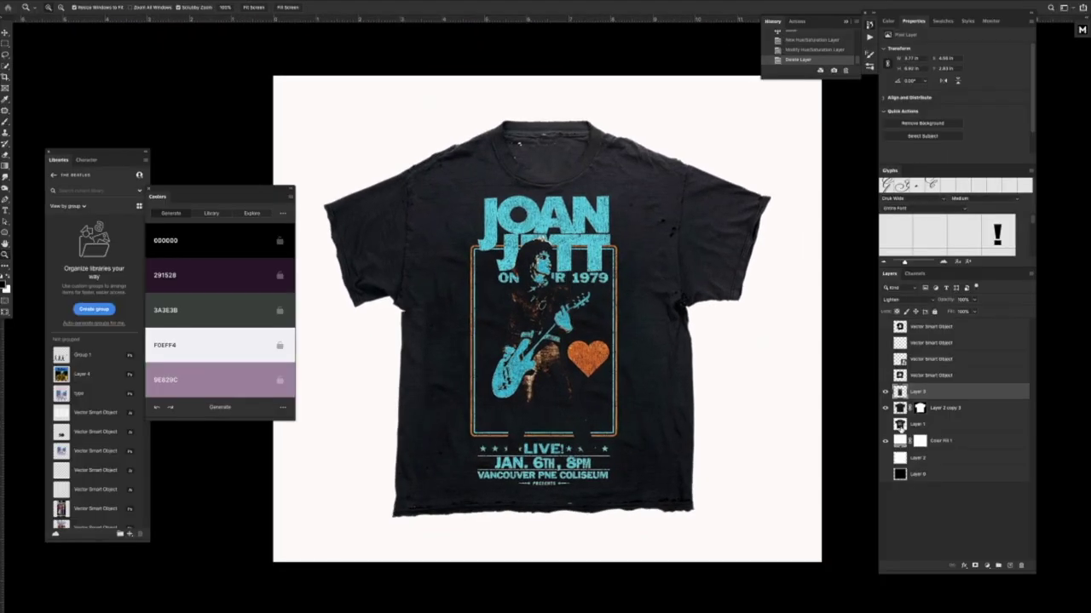
- Commit the design's resize and add a drop shadow to the shirt
key(Return)
click(973, 565)
click(910, 400)
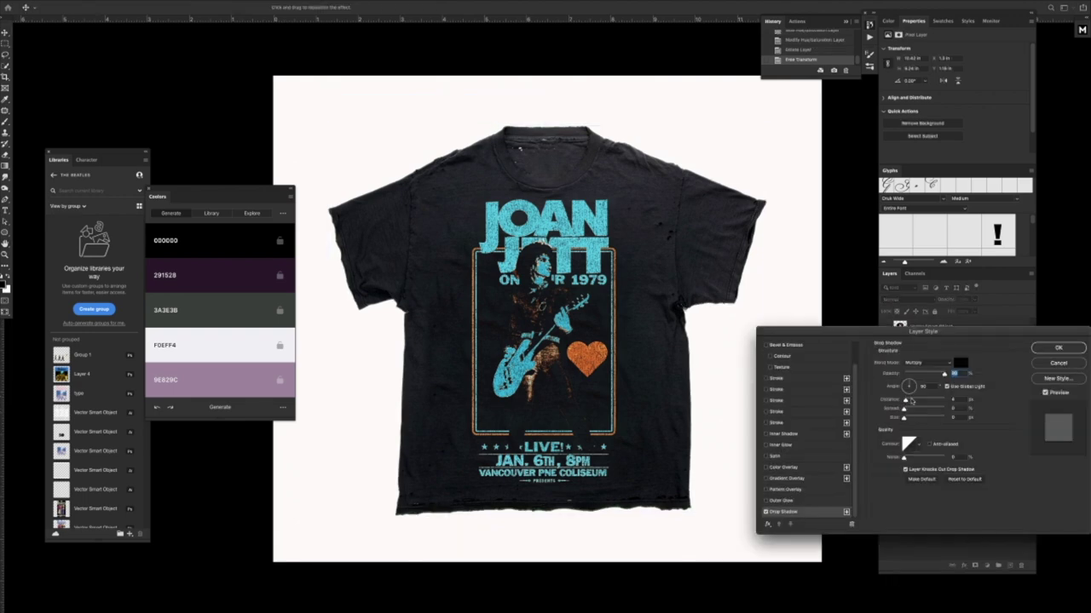
key(ctrl+minus)
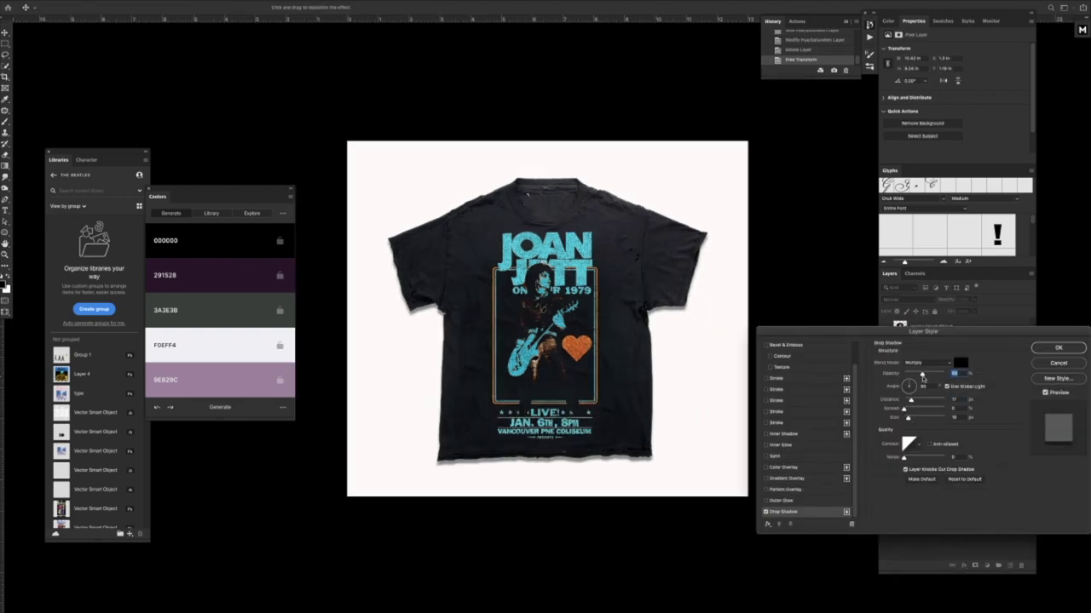
- Place the brown shutterstock backdrop photo from Downloads behind the shirt mockup
click(820, 598)
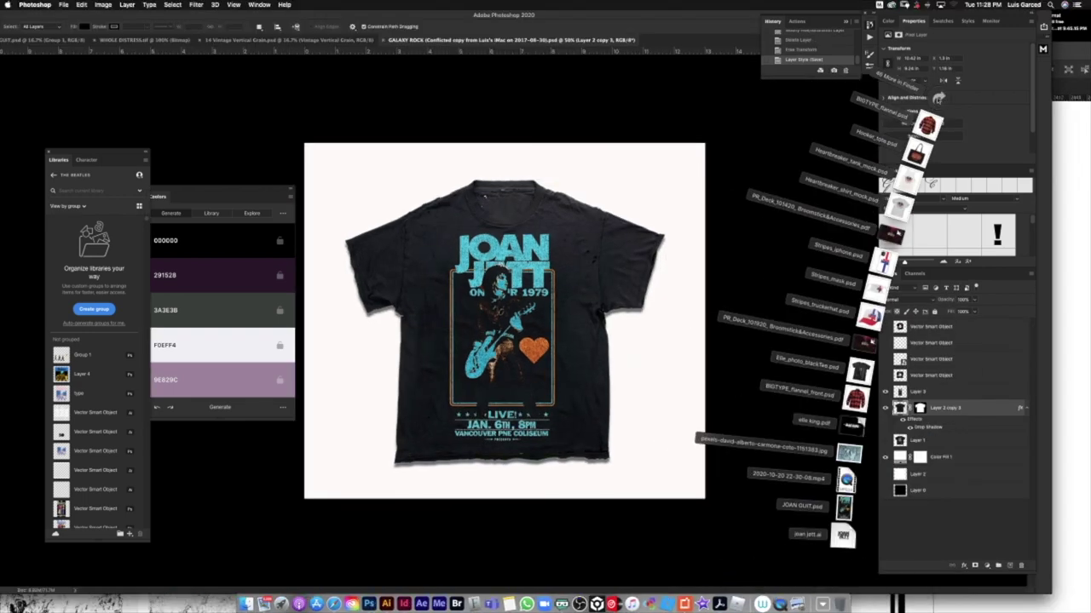
click(906, 75)
drag(533, 277, 656, 378)
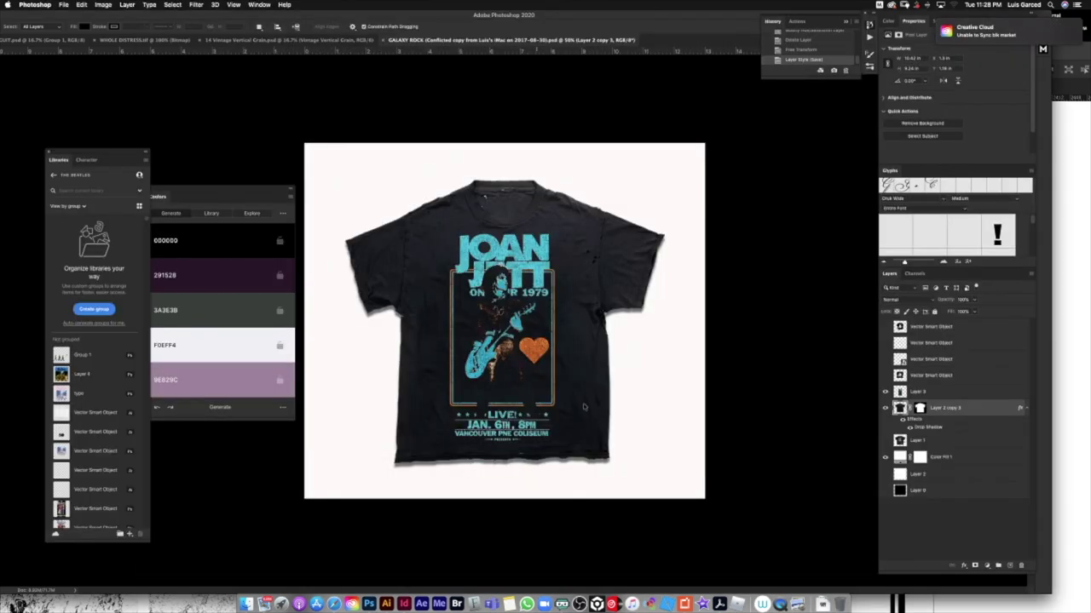
key(Return)
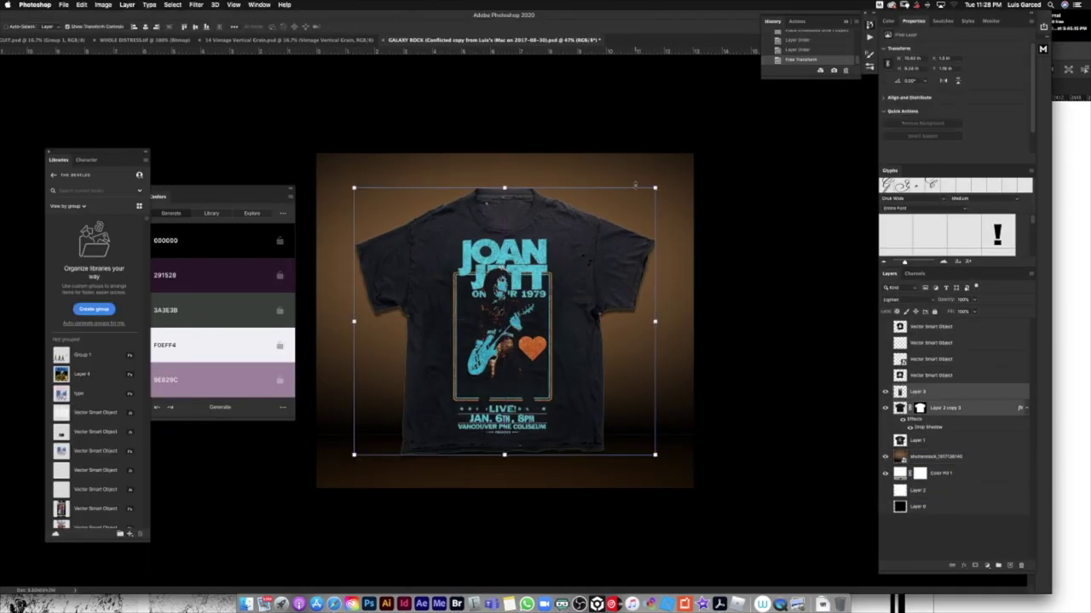
- Make the backdrop photo greyscale with a Black & White adjustment and add Levels
key(ctrl+alt+shift+b)
click(997, 453)
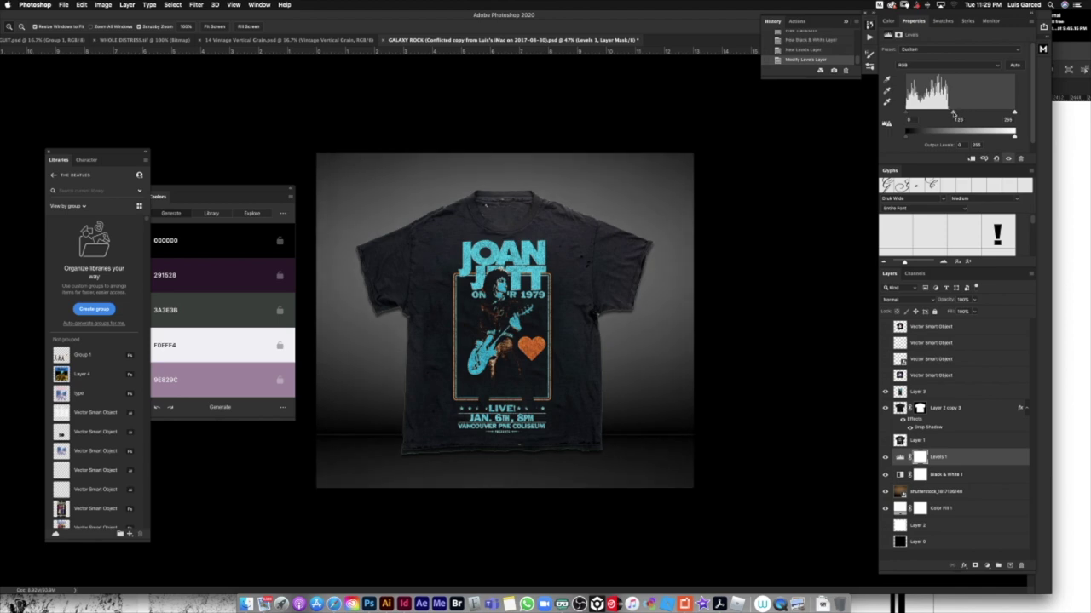
right_click(901, 392)
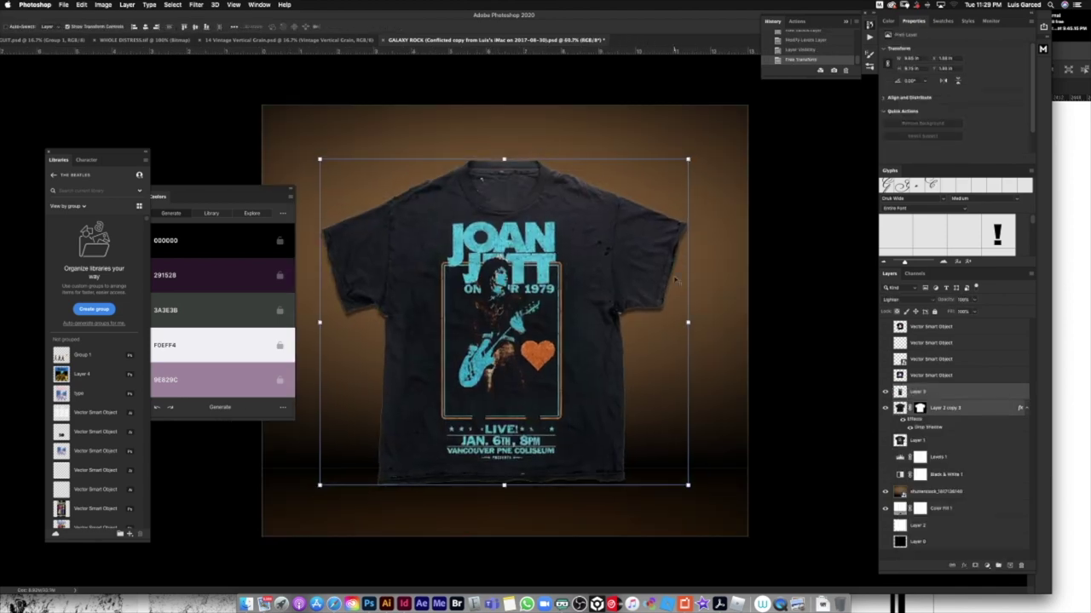
- Resize the canvas to a square and rescale the shirt and backdrop photo to fit
key(ctrl+alt+c)
key(Return)
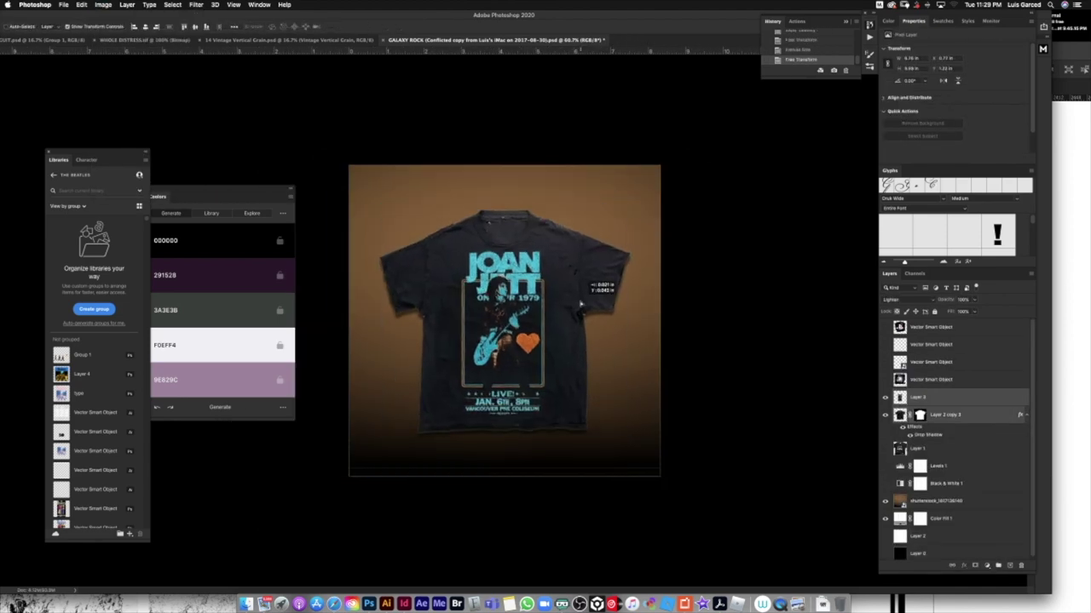
key(Return)
click(935, 501)
key(ctrl+t)
key(Return)
- Add a Hue/Saturation adjustment shifting the backdrop hue to a rusty red-orange
click(987, 565)
click(1010, 493)
drag(954, 82, 941, 82)
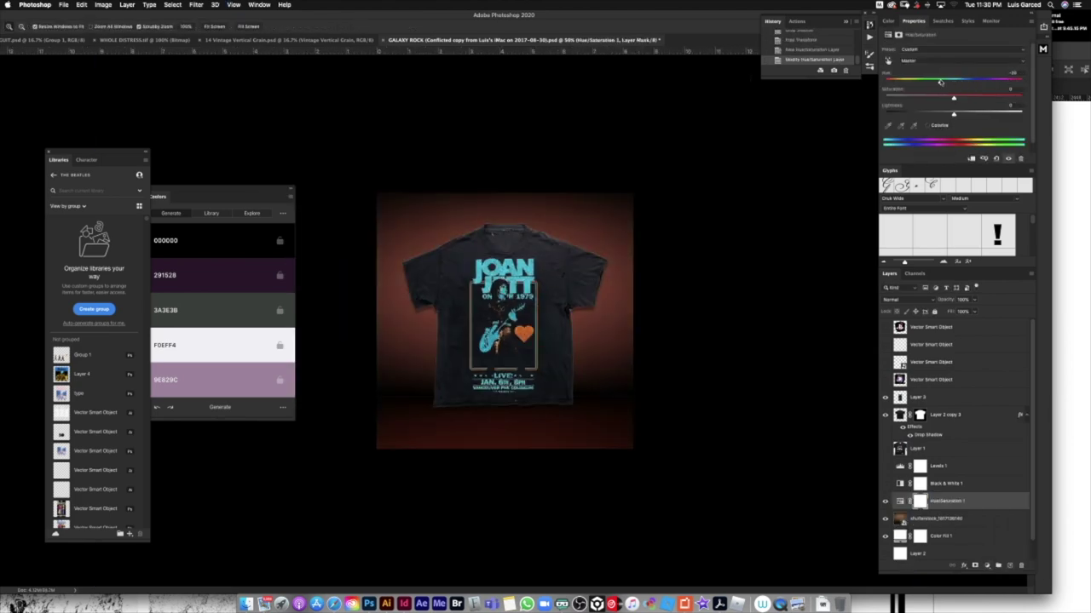
- Add a grey-filled smart-object layer with Add Noise, blended in Soft Light
click(81, 5)
click(196, 4)
click(228, 27)
click(195, 4)
click(349, 146)
click(588, 151)
click(903, 299)
click(903, 387)
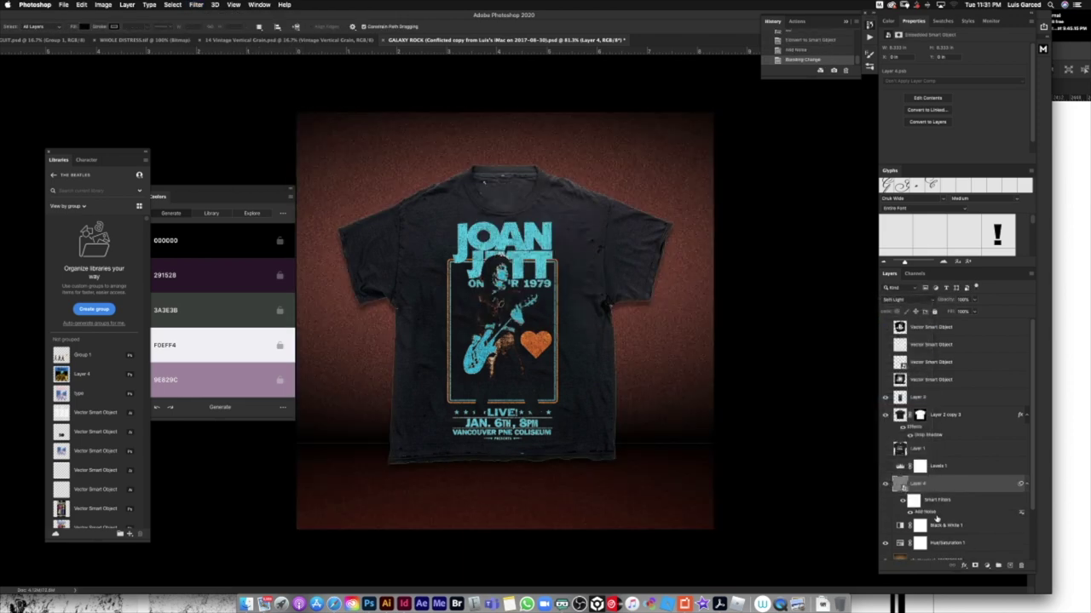
double_click(924, 511)
key(Return)
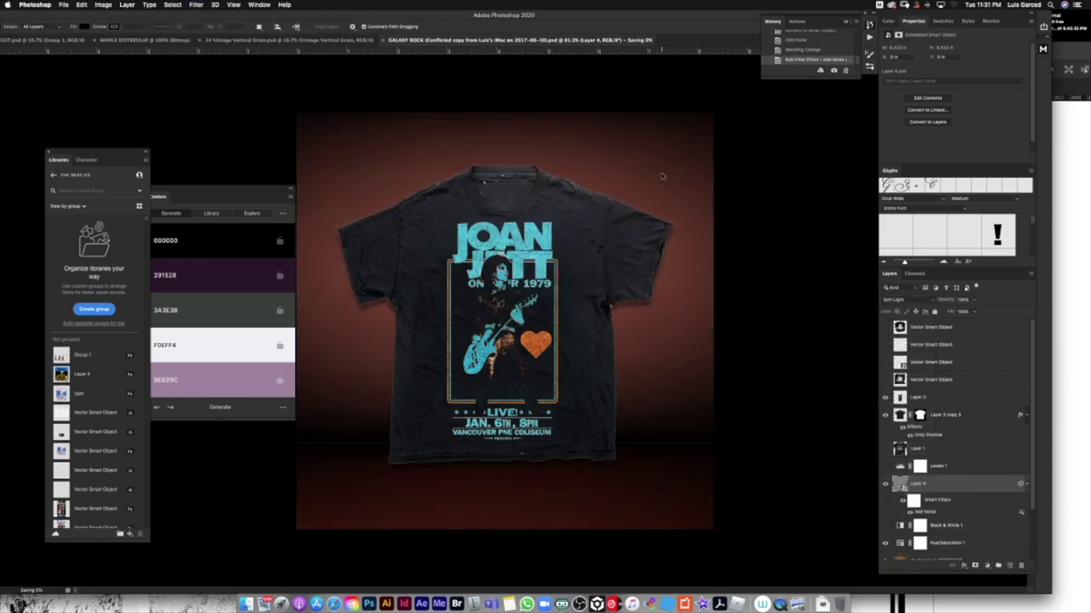